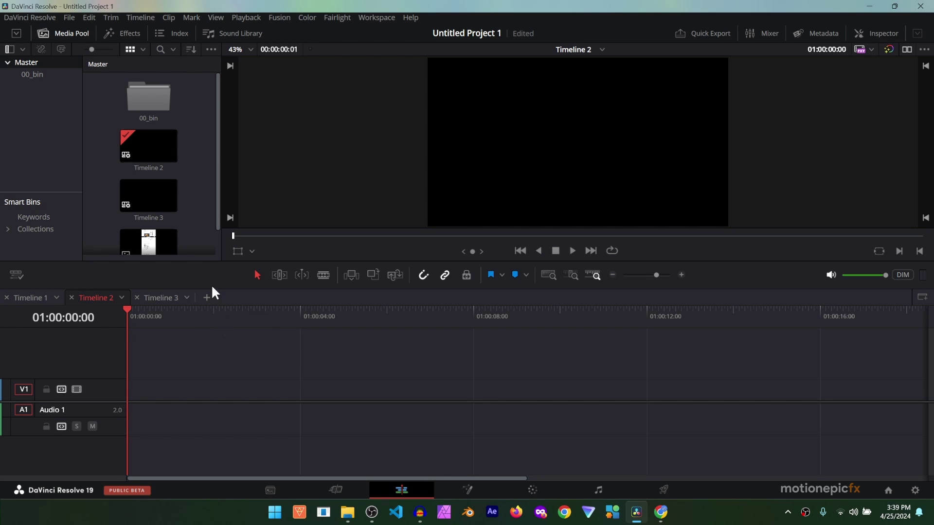
Place the nature.com article screenshot from the media pool at the start of video track 1 in Timeline 2
{"action": "scroll", "coordinate": [204, 225], "scroll_direction": "down", "scroll_amount": 1}
{"action": "left_click", "coordinate": [153, 220]}
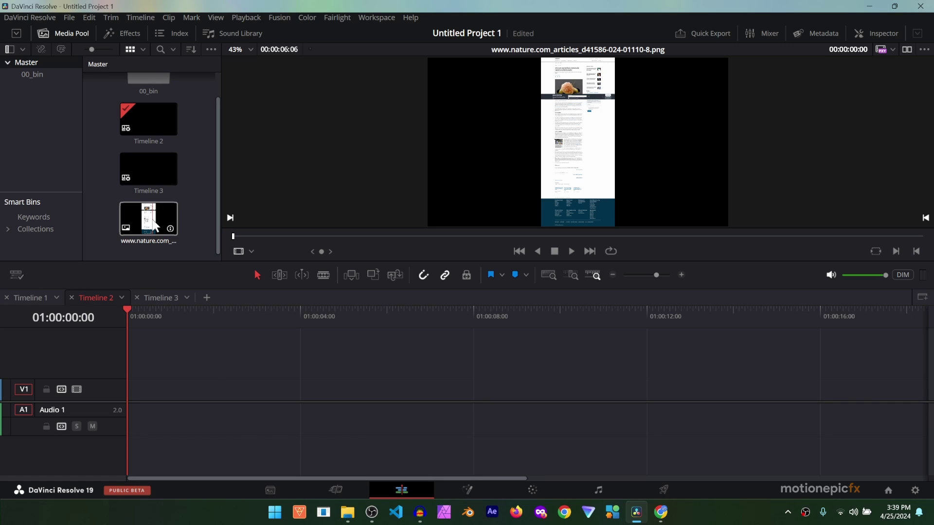
{"action": "left_click", "coordinate": [155, 225]}
{"action": "left_click_drag", "start_coordinate": [154, 225], "coordinate": [136, 395]}
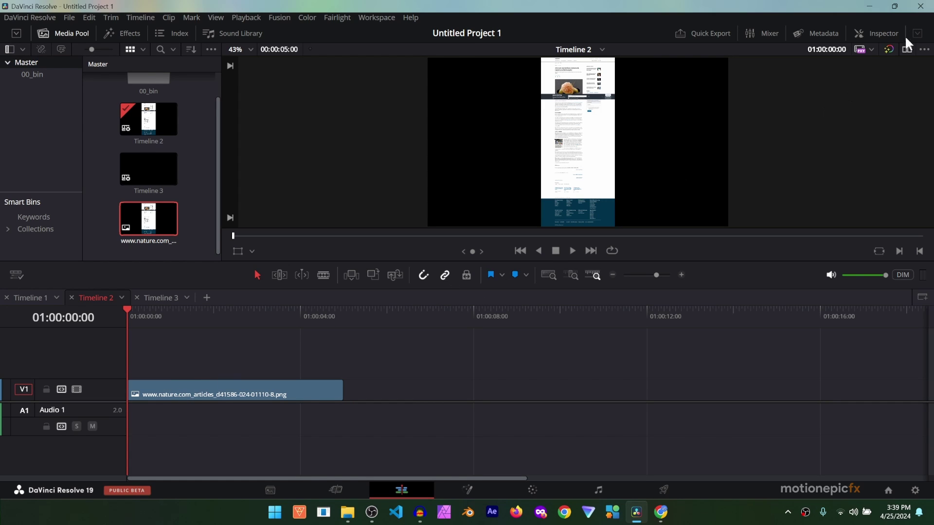
Enlarge the article clip to a zoom of 5.320 and position it at X 1071, Y -2130 to frame the headline
{"action": "left_click", "coordinate": [890, 33]}
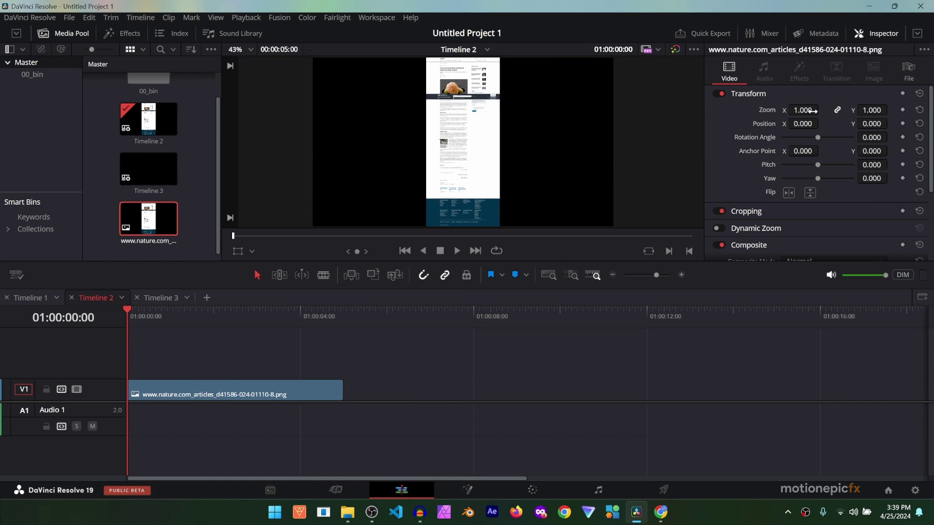
{"action": "left_click_drag", "start_coordinate": [805, 109], "coordinate": [825, 109]}
{"action": "left_click_drag", "start_coordinate": [891, 123], "coordinate": [851, 123]}
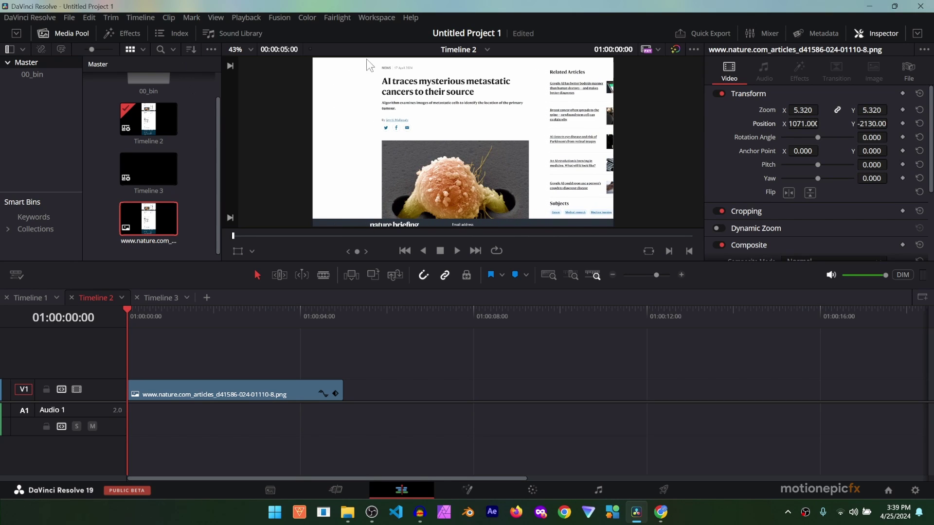
Show the safe area guides and reframe the headline with zoom 7.030 and position X 1706, Y -2998
{"action": "left_click", "coordinate": [212, 16]}
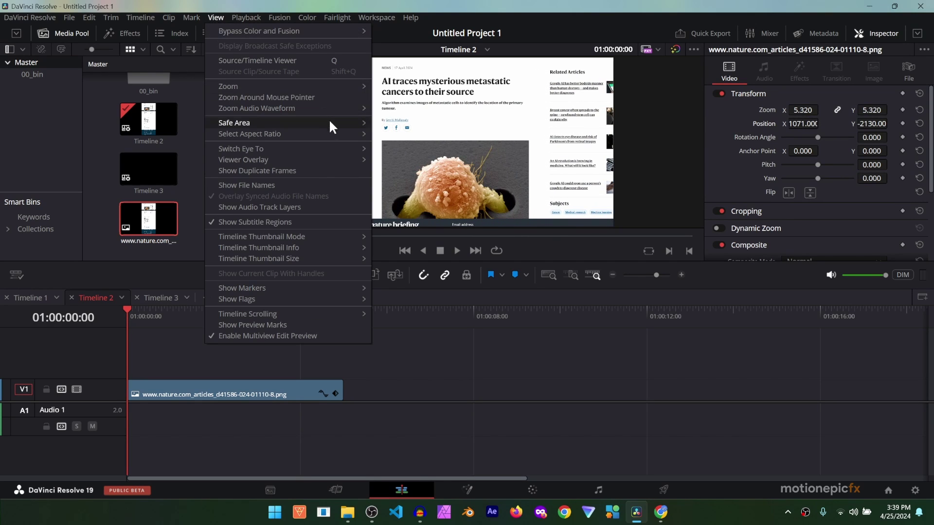
{"action": "mouse_move", "coordinate": [331, 121]}
{"action": "left_click", "coordinate": [392, 122]}
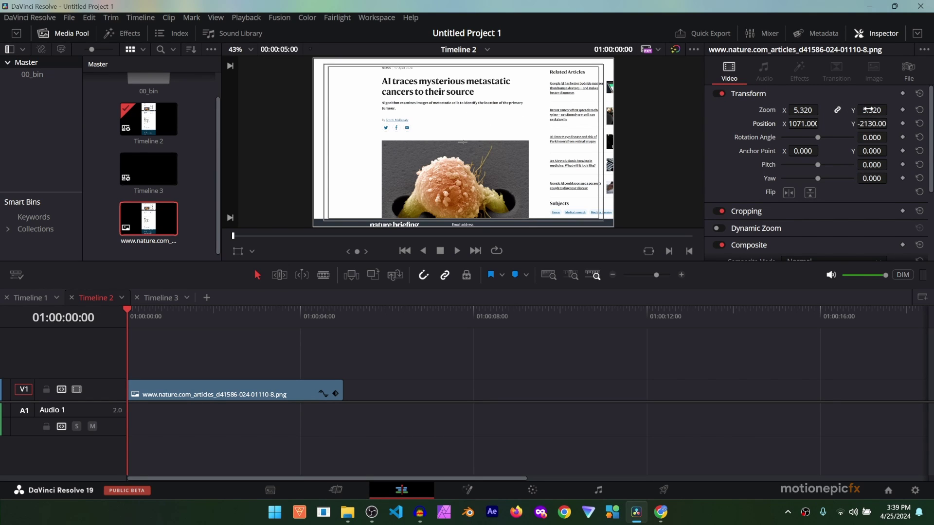
{"action": "left_click_drag", "start_coordinate": [802, 110], "coordinate": [820, 123]}
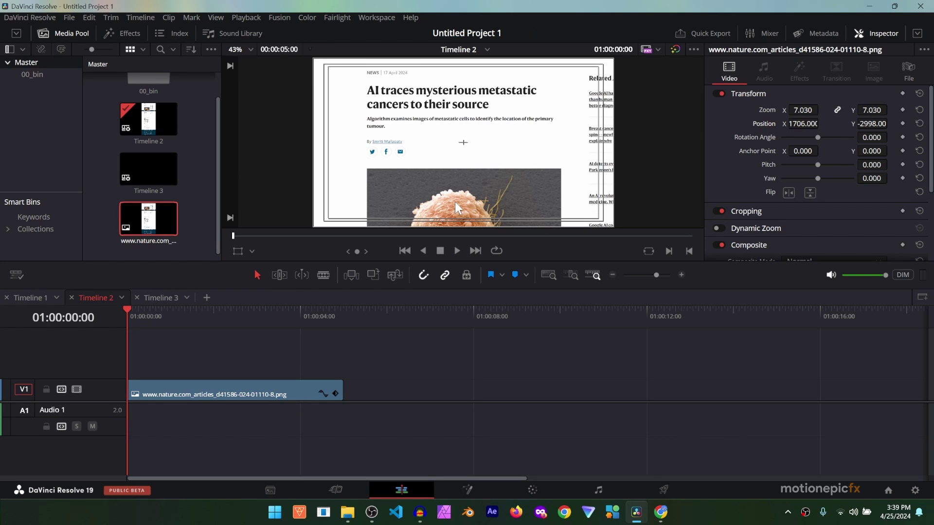
Add zoom and position keyframes to the article clip at 01:00:00:13
{"action": "left_click", "coordinate": [142, 317]}
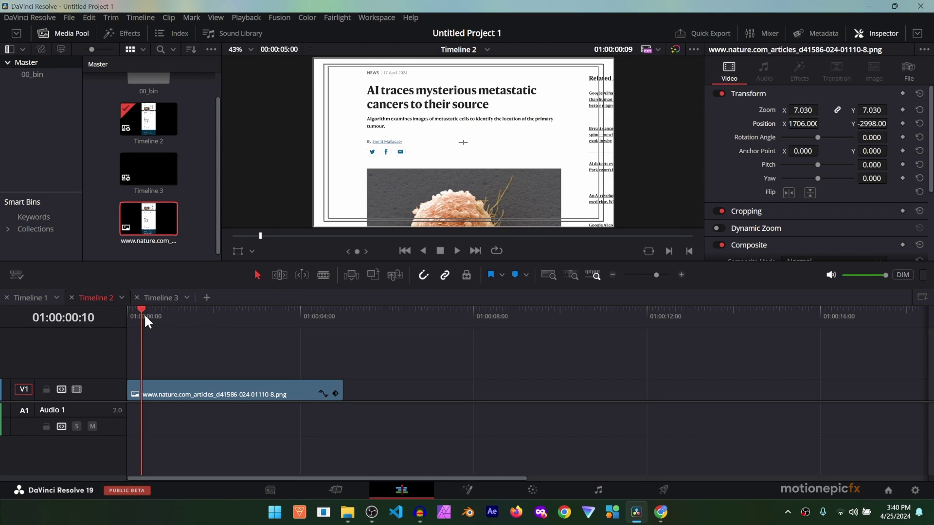
{"action": "left_click", "coordinate": [145, 316]}
{"action": "left_click", "coordinate": [902, 110]}
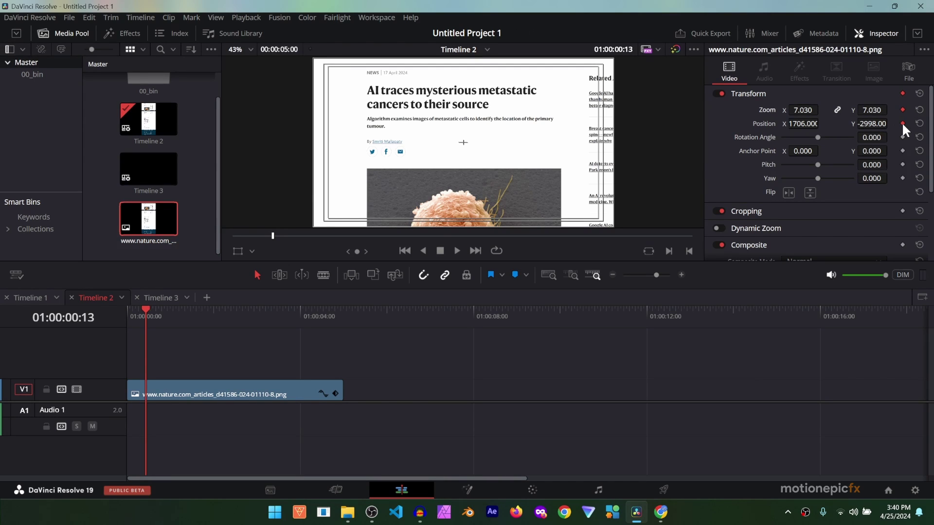
{"action": "left_click", "coordinate": [903, 123]}
At 01:00:01:10, keyframe the clip to zoom 12.400 and position X 2564, Y -1149, and preview the move from the start
{"action": "left_click_drag", "start_coordinate": [171, 311], "coordinate": [184, 314]}
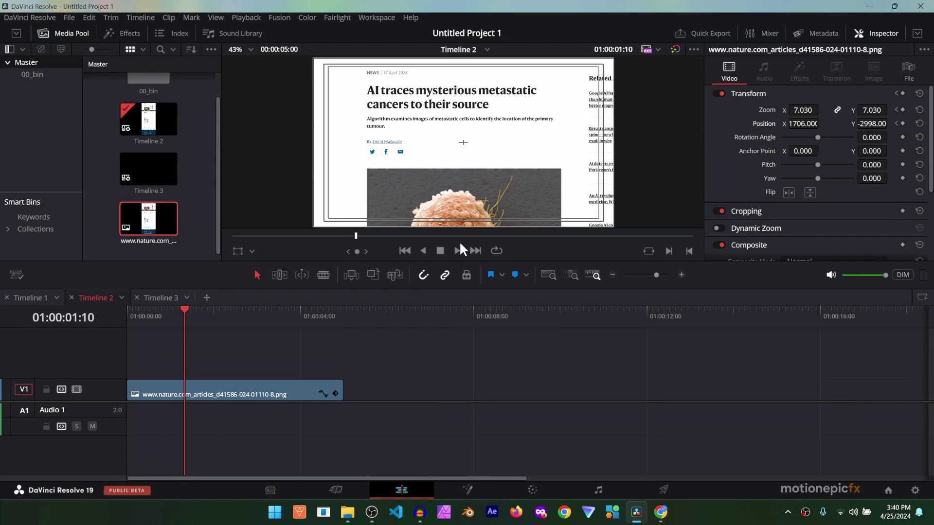
{"action": "left_click_drag", "start_coordinate": [847, 123], "coordinate": [891, 123]}
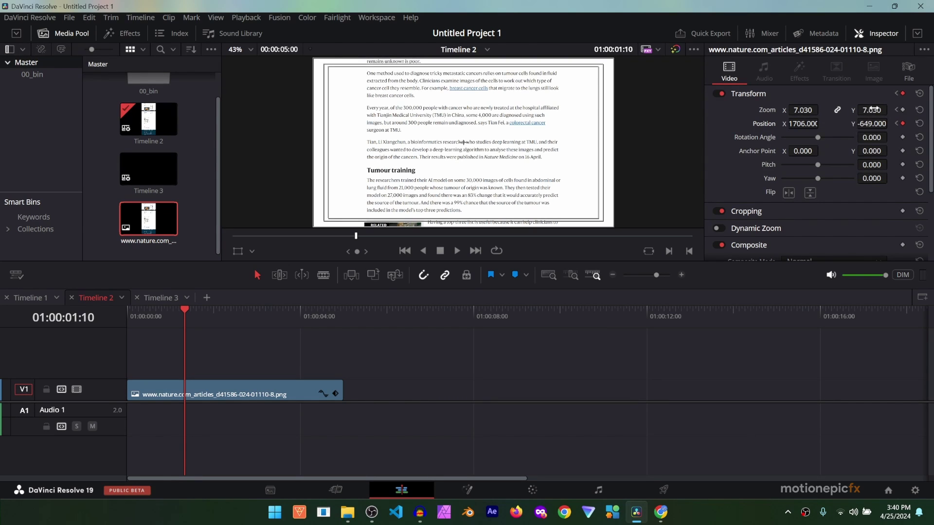
{"action": "left_click_drag", "start_coordinate": [874, 109], "coordinate": [890, 109]}
{"action": "left_click_drag", "start_coordinate": [807, 124], "coordinate": [822, 124]}
{"action": "key", "text": "Home"}
{"action": "key", "text": "space"}
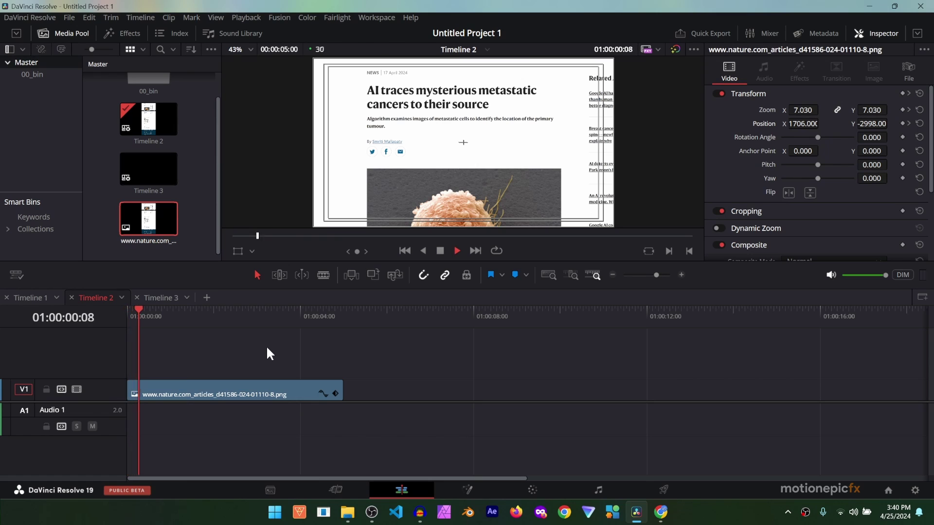
{"action": "key", "text": "space"}
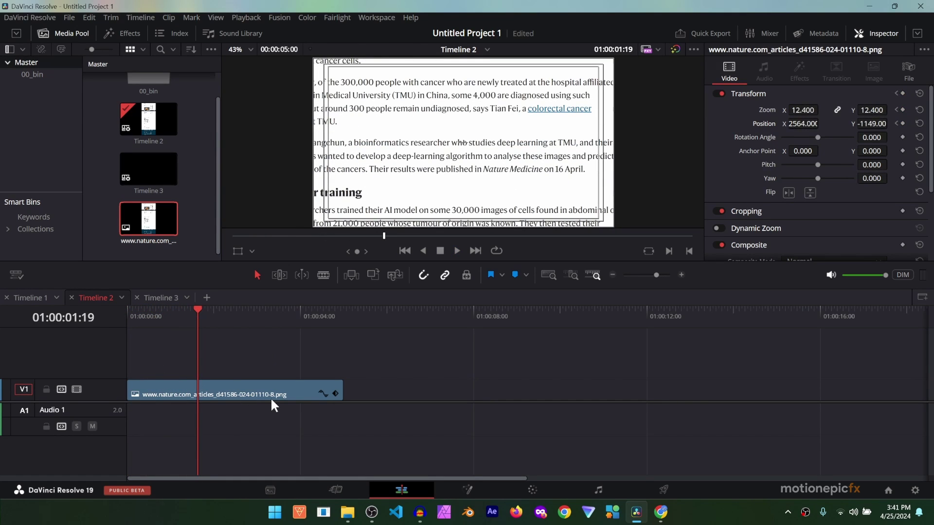
Show the clip's keyframe curves and smooth both Zoom X keyframes with ease in and out
{"action": "left_click", "coordinate": [322, 392]}
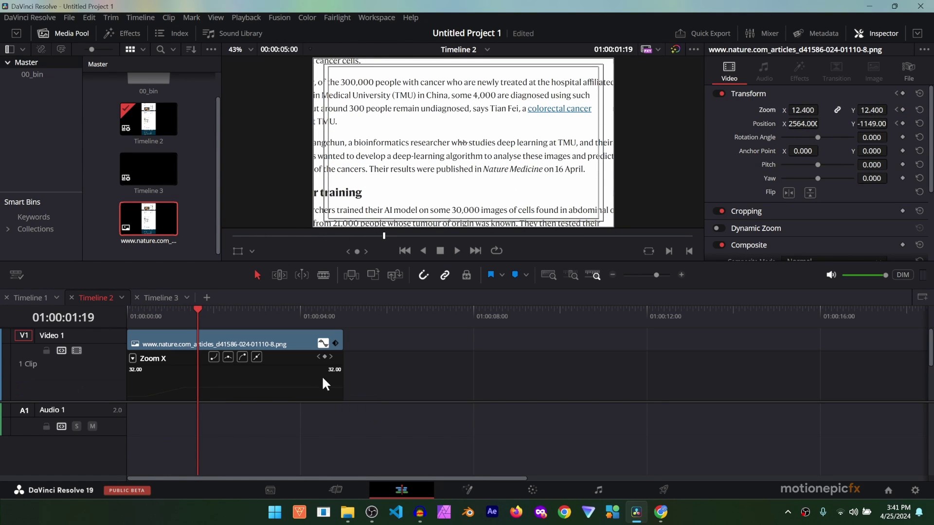
{"action": "left_click_drag", "start_coordinate": [133, 402], "coordinate": [151, 431]}
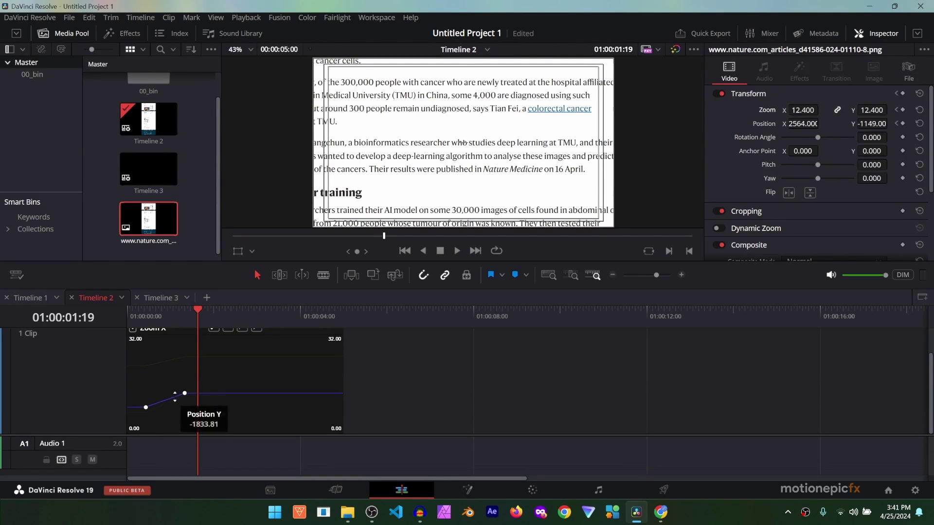
{"action": "left_click_drag", "start_coordinate": [193, 381], "coordinate": [129, 417]}
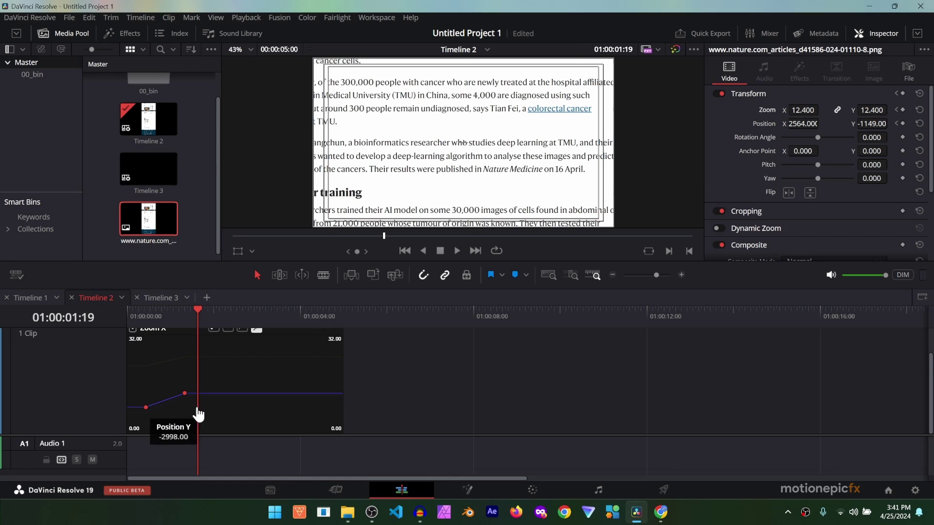
{"action": "scroll", "coordinate": [240, 399], "scroll_direction": "up", "scroll_amount": 1}
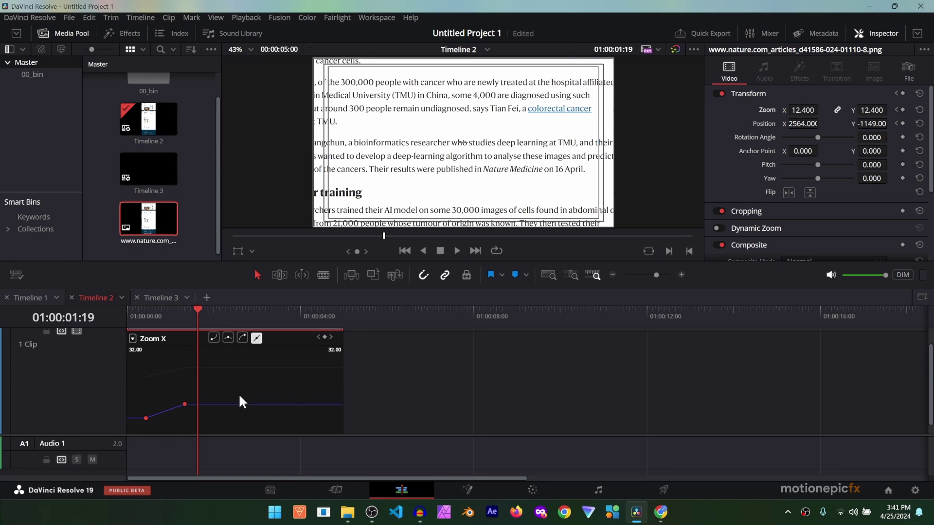
{"action": "left_click", "coordinate": [226, 338]}
Ease both Position X keyframes into a smooth curve and inspect the first keyframe's handle
{"action": "left_click", "coordinate": [175, 370]}
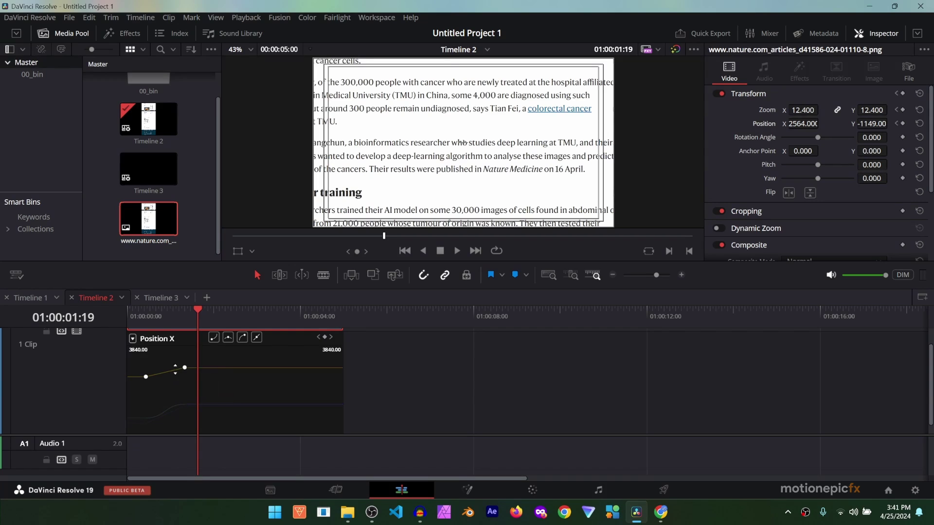
{"action": "left_click_drag", "start_coordinate": [186, 359], "coordinate": [135, 379]}
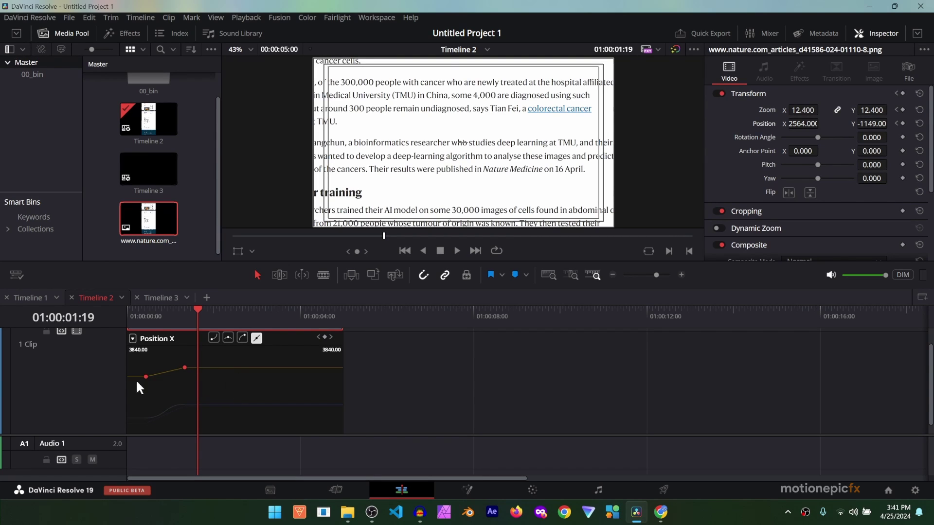
{"action": "left_click", "coordinate": [227, 336]}
{"action": "left_click", "coordinate": [174, 368]}
{"action": "left_click_drag", "start_coordinate": [174, 369], "coordinate": [174, 366]}
{"action": "left_click", "coordinate": [146, 377]}
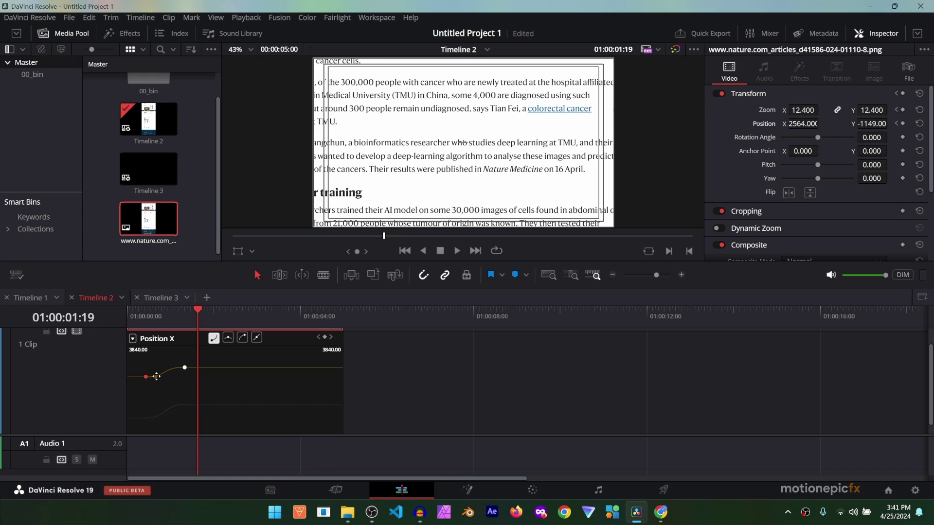
Smooth both Position Y keyframes with ease in and out
{"action": "scroll", "coordinate": [162, 398], "scroll_direction": "down", "scroll_amount": 1}
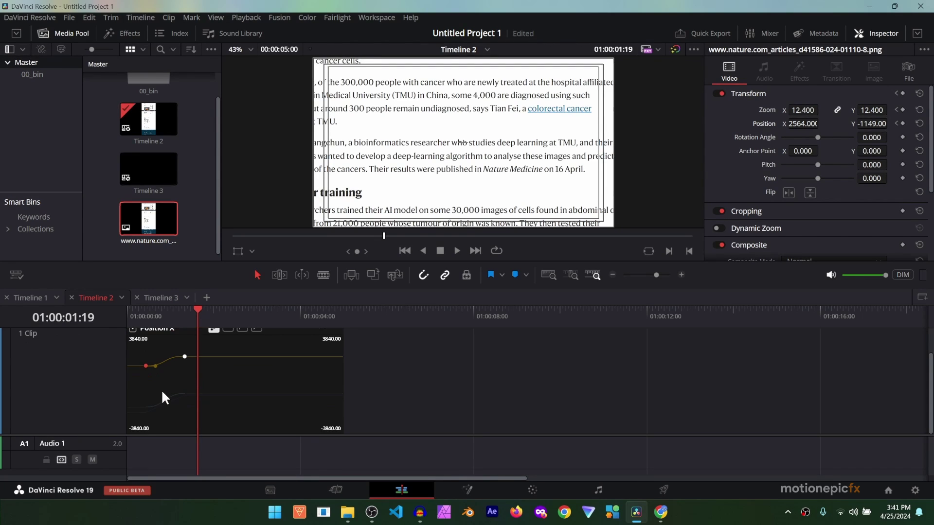
{"action": "left_click", "coordinate": [152, 410]}
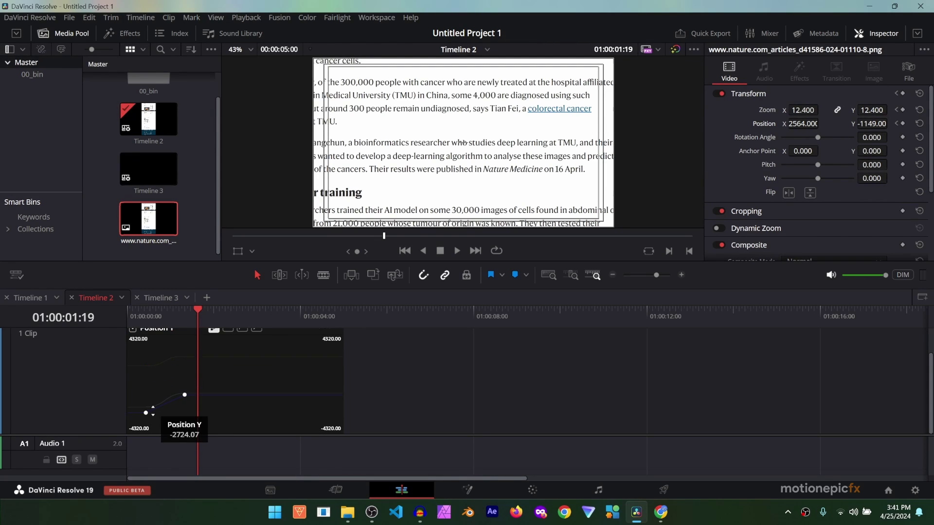
{"action": "left_click_drag", "start_coordinate": [187, 383], "coordinate": [144, 413]}
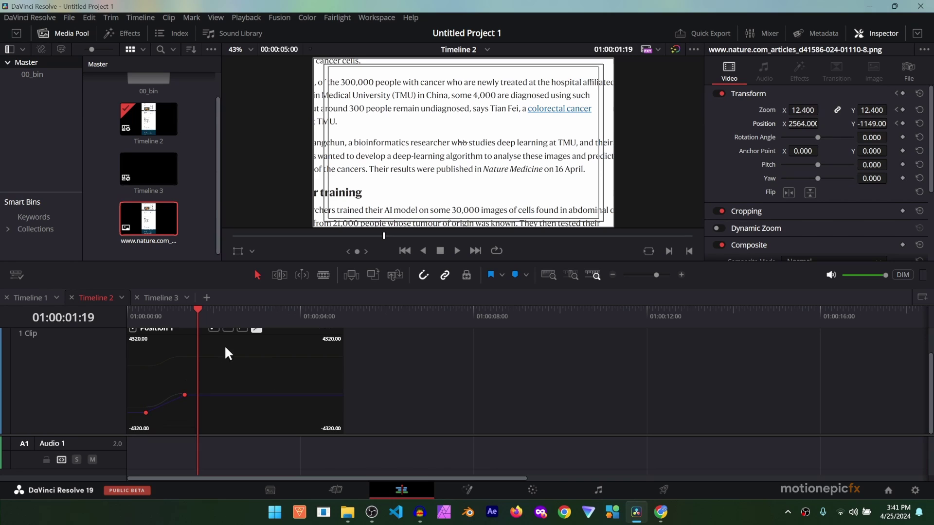
{"action": "left_click", "coordinate": [226, 329]}
Play the eased animation from the timeline start and hide the clip's keyframe curves
{"action": "key", "text": "Home"}
{"action": "key", "text": "space"}
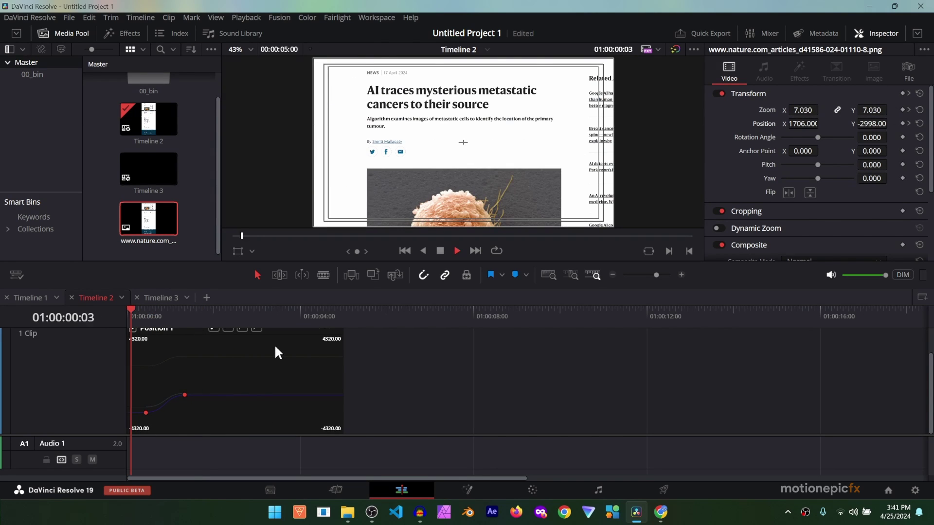
{"action": "key", "text": "space"}
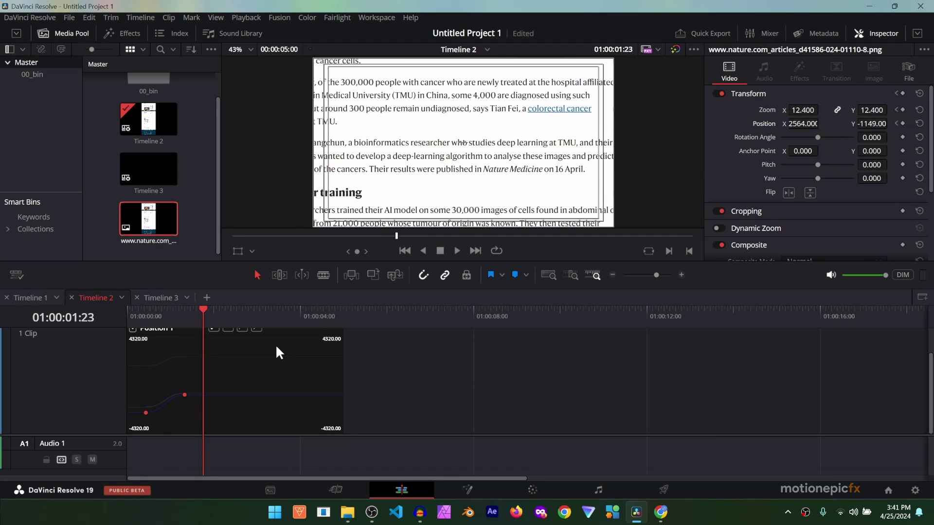
{"action": "key", "text": "shift+c"}
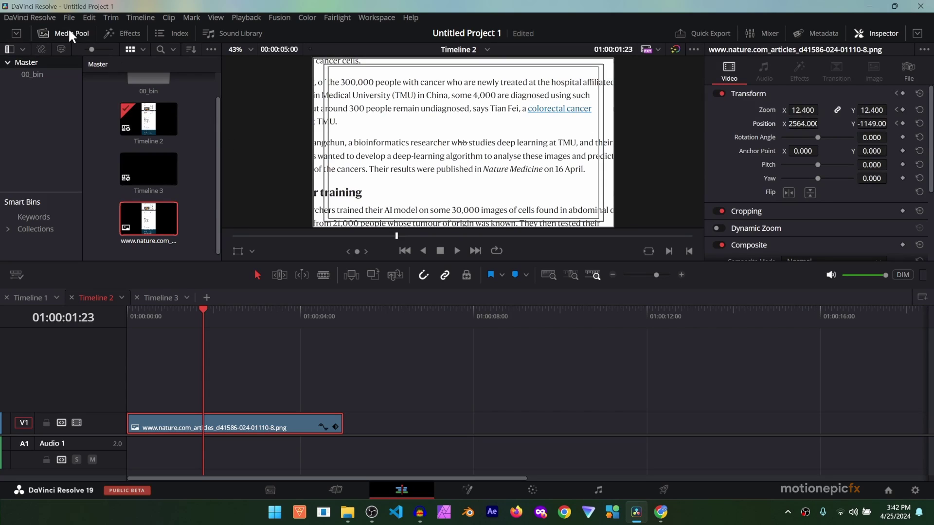
Add a Solid Color generator on a new video track above the article clip, starting at the timeline's beginning
{"action": "left_click", "coordinate": [123, 30]}
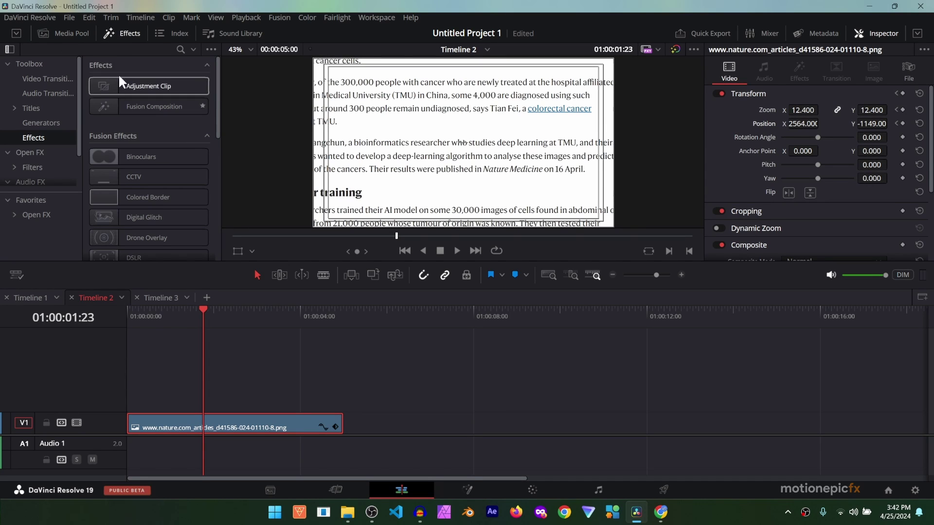
{"action": "left_click", "coordinate": [51, 124]}
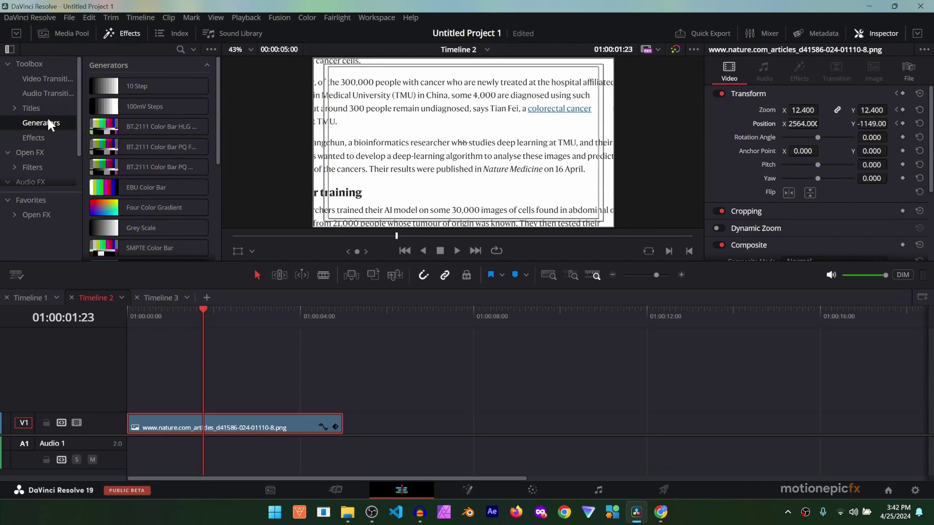
{"action": "scroll", "coordinate": [137, 219], "scroll_direction": "down", "scroll_amount": 3}
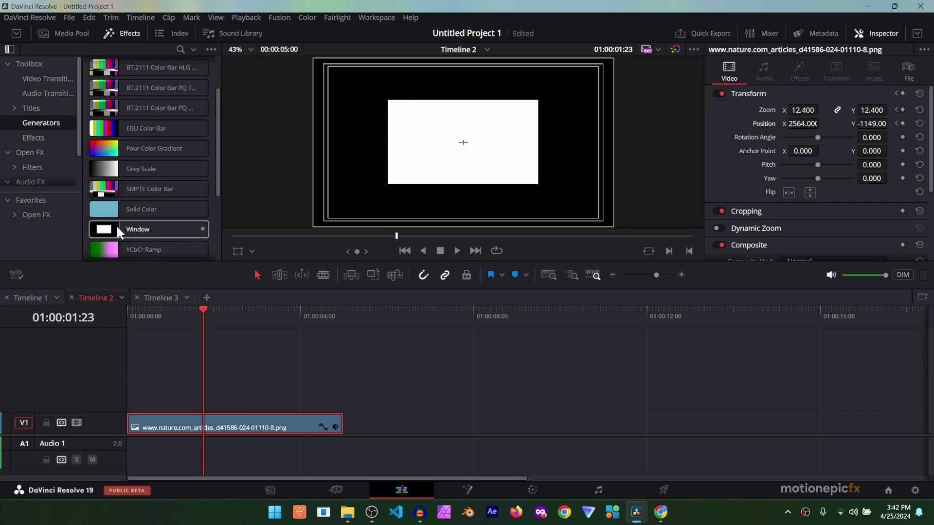
{"action": "left_click_drag", "start_coordinate": [115, 209], "coordinate": [144, 404]}
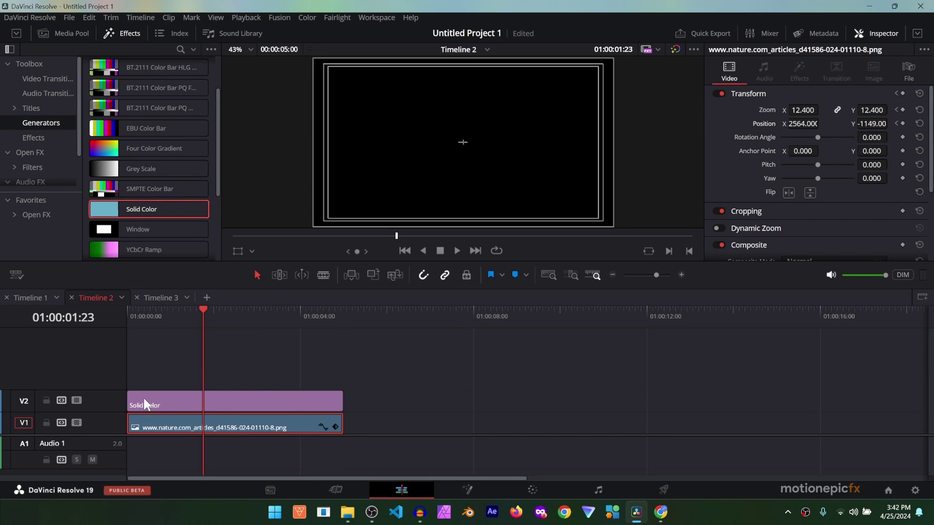
Change the Solid Color generator's color to near-white, about #fafafa
{"action": "left_click", "coordinate": [145, 404]}
{"action": "left_click", "coordinate": [792, 134]}
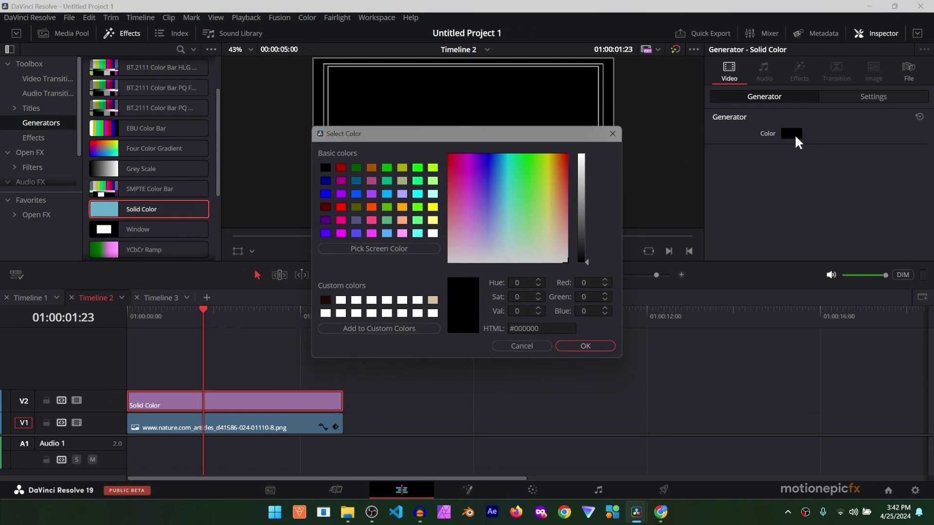
{"action": "left_click_drag", "start_coordinate": [581, 202], "coordinate": [579, 158]}
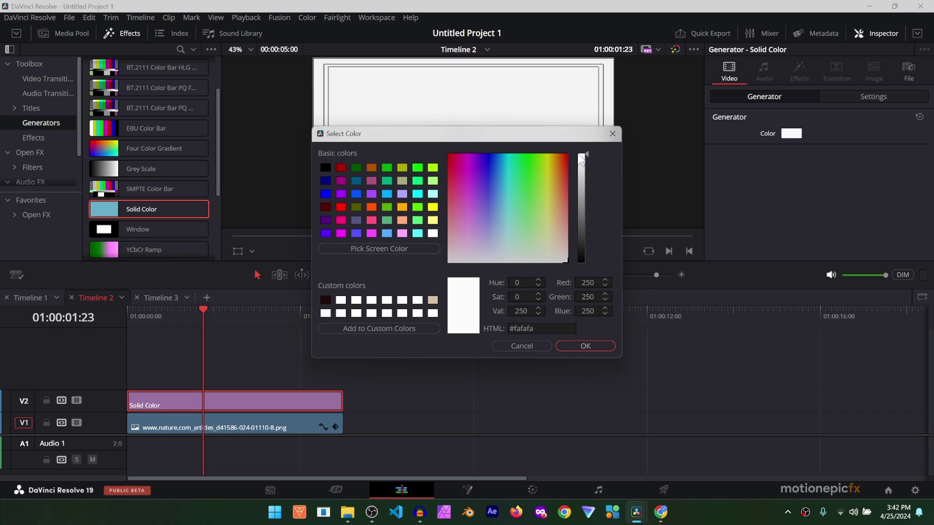
{"action": "left_click", "coordinate": [586, 346]}
Lower the Solid Color clip's opacity to about 78.63 so the article shows through
{"action": "left_click", "coordinate": [865, 94]}
{"action": "scroll", "coordinate": [778, 221], "scroll_direction": "down", "scroll_amount": 6}
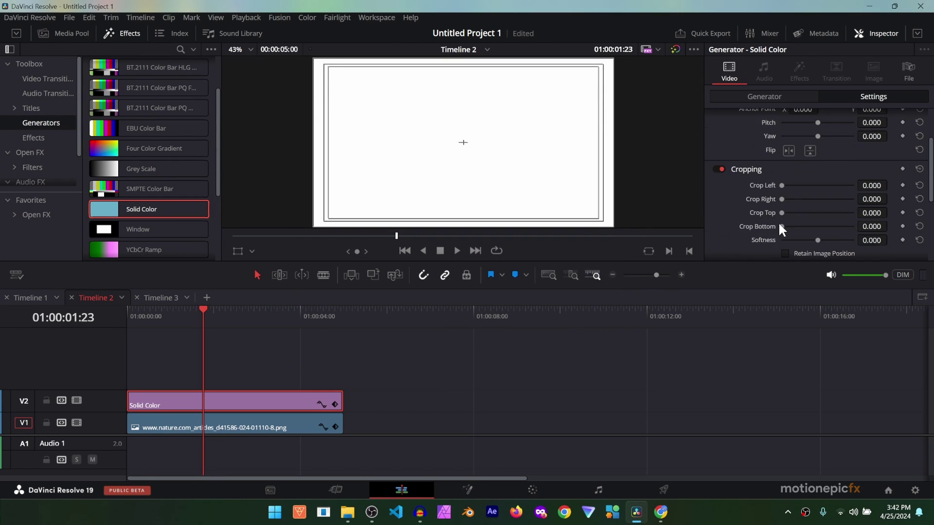
{"action": "scroll", "coordinate": [811, 224], "scroll_direction": "down", "scroll_amount": 2}
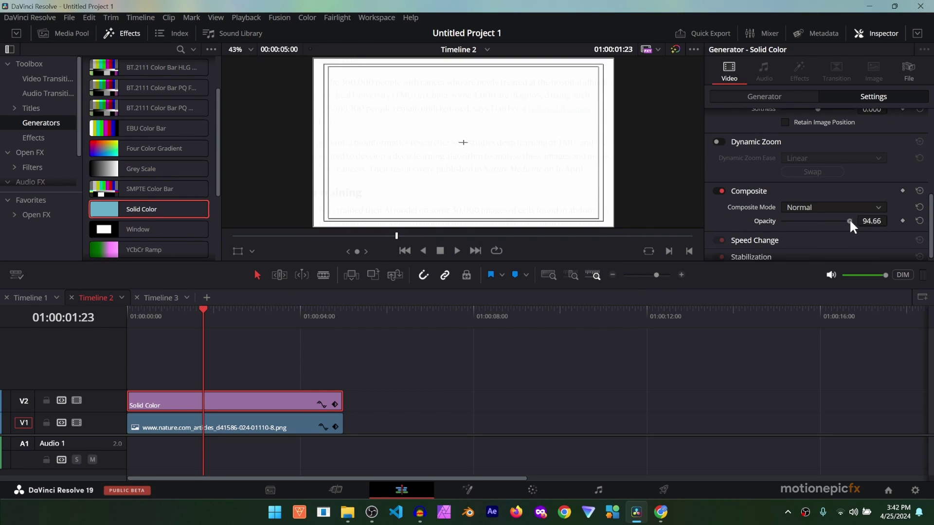
{"action": "mouse_move", "coordinate": [851, 220]}
{"action": "left_mouse_down"}
{"action": "mouse_move", "coordinate": [818, 220]}
{"action": "mouse_move", "coordinate": [838, 222]}
{"action": "left_mouse_up"}
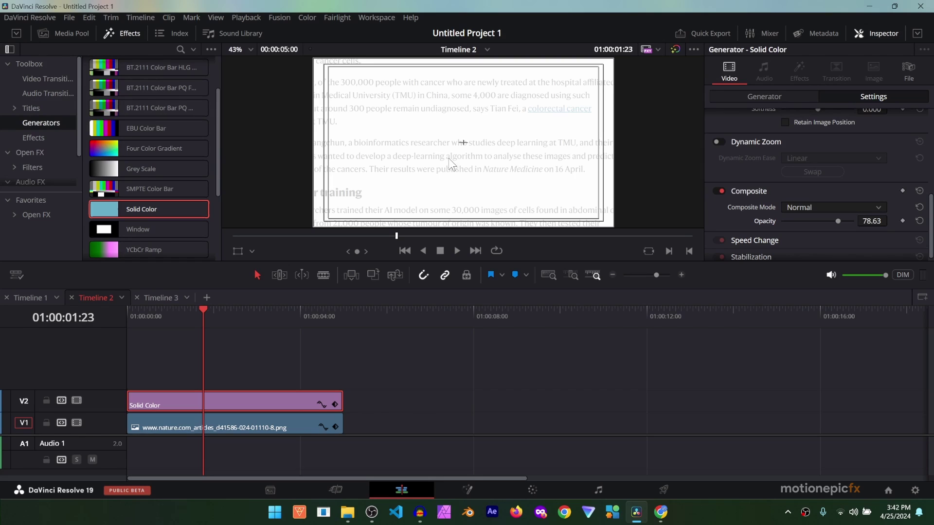
Duplicate the article clip above the white overlay and crop the copy to the "a bioinformatics researcher" phrase: left 125.622, right 226.114, top 445.2, bottom 629.6
{"action": "left_click", "coordinate": [175, 433]}
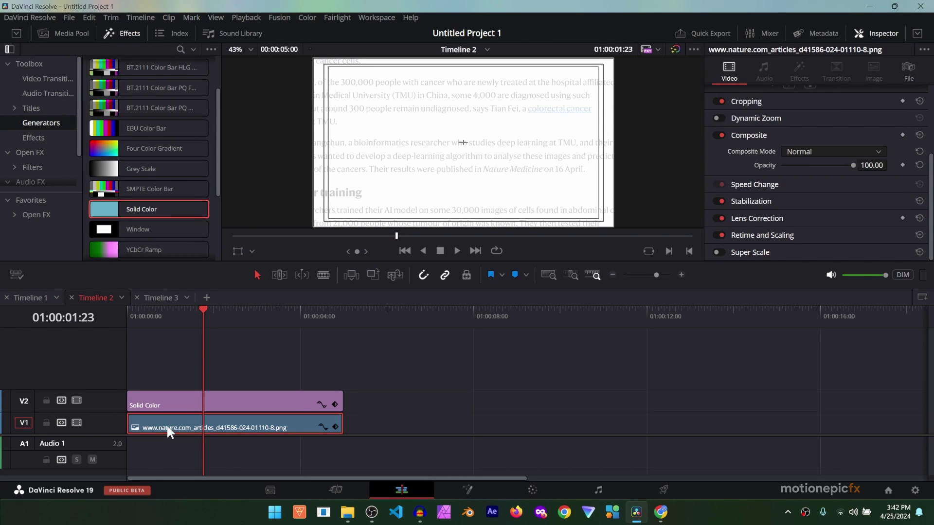
{"action": "left_click_drag", "start_coordinate": [167, 424], "coordinate": [162, 381]}
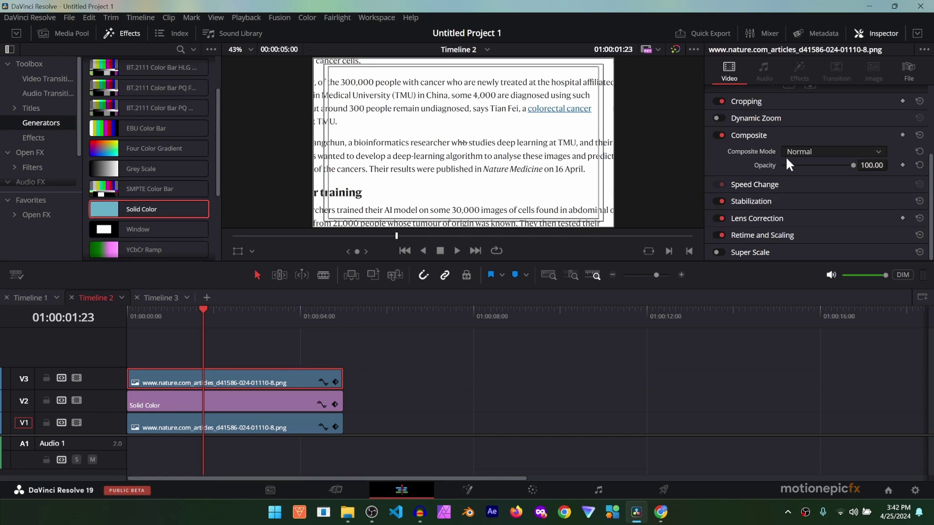
{"action": "scroll", "coordinate": [751, 189], "scroll_direction": "up", "scroll_amount": 3}
{"action": "left_click", "coordinate": [747, 215]}
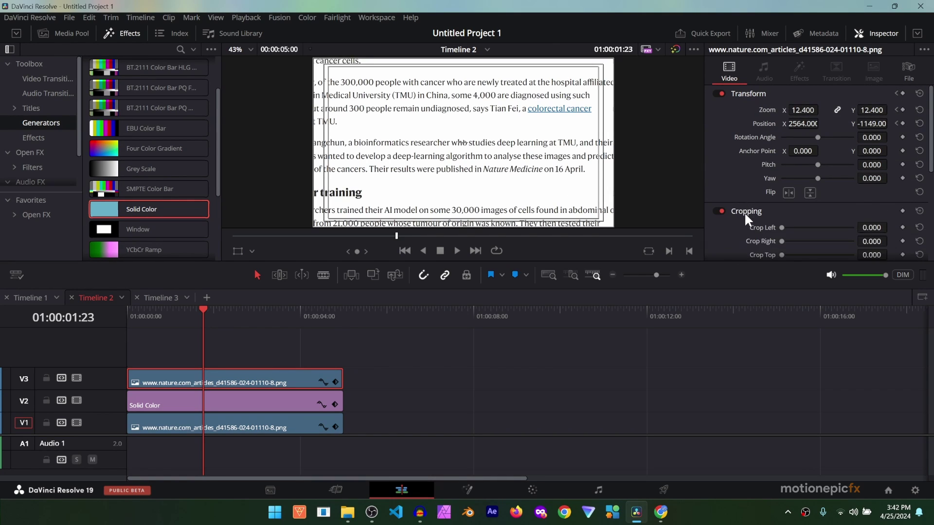
{"action": "scroll", "coordinate": [819, 209], "scroll_direction": "down", "scroll_amount": 1}
{"action": "left_click_drag", "start_coordinate": [779, 192], "coordinate": [822, 235]}
{"action": "left_click", "coordinate": [789, 220]}
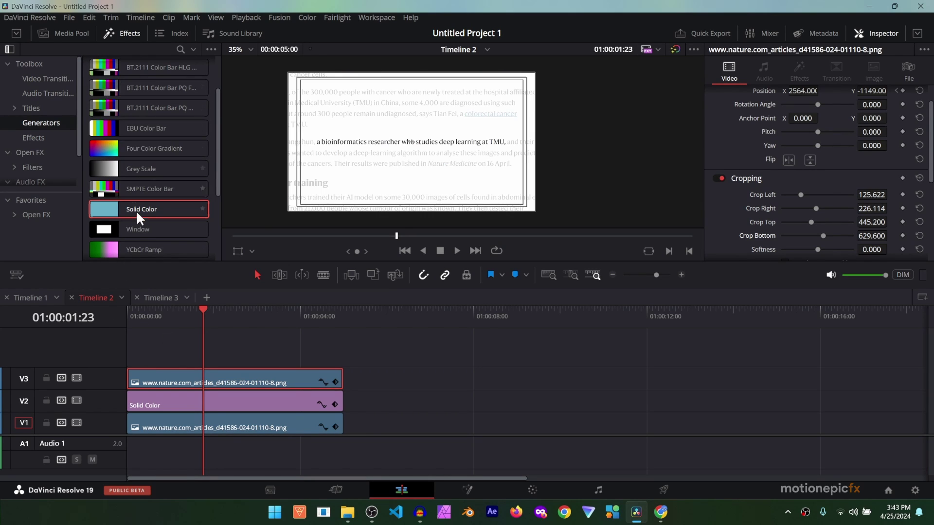
Add another Solid Color generator on a new top video track from the timeline start and make it red
{"action": "left_click_drag", "start_coordinate": [137, 210], "coordinate": [129, 355]}
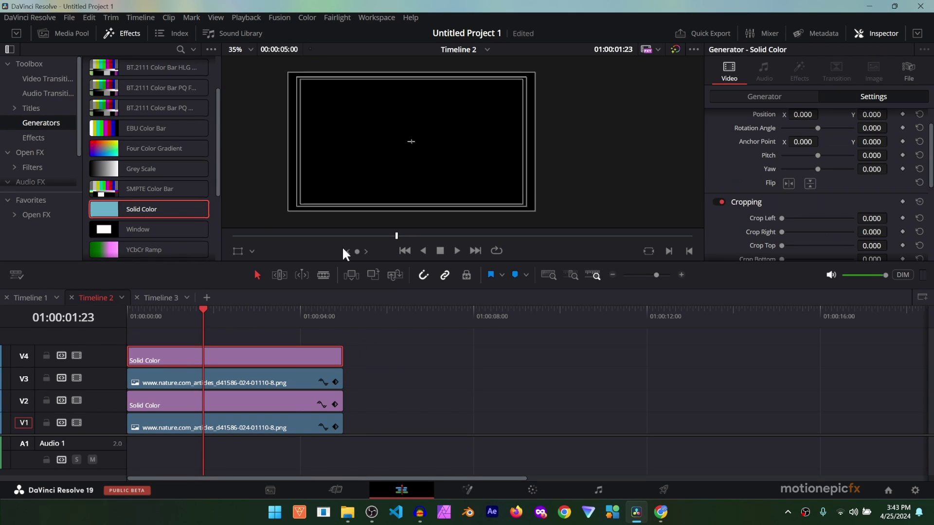
{"action": "left_click", "coordinate": [751, 96]}
{"action": "left_click", "coordinate": [791, 134]}
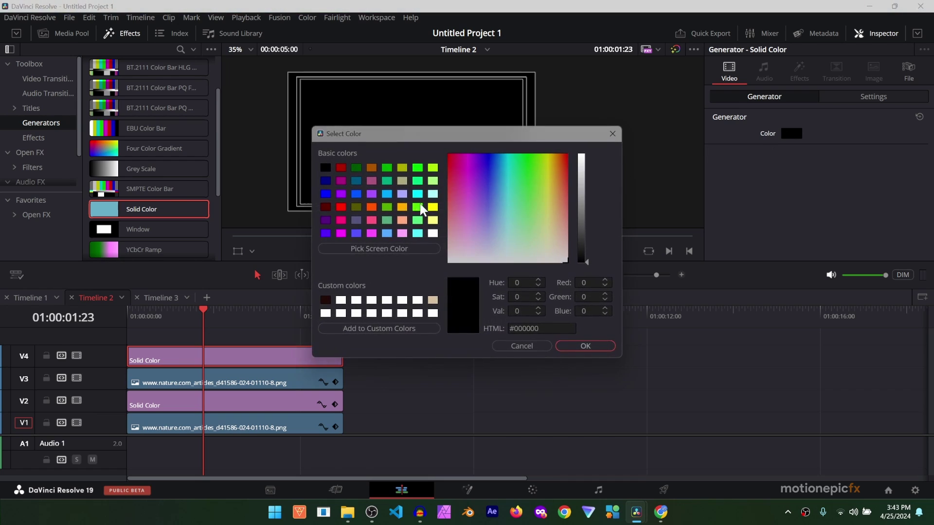
{"action": "left_click", "coordinate": [341, 207]}
{"action": "left_click", "coordinate": [583, 347]}
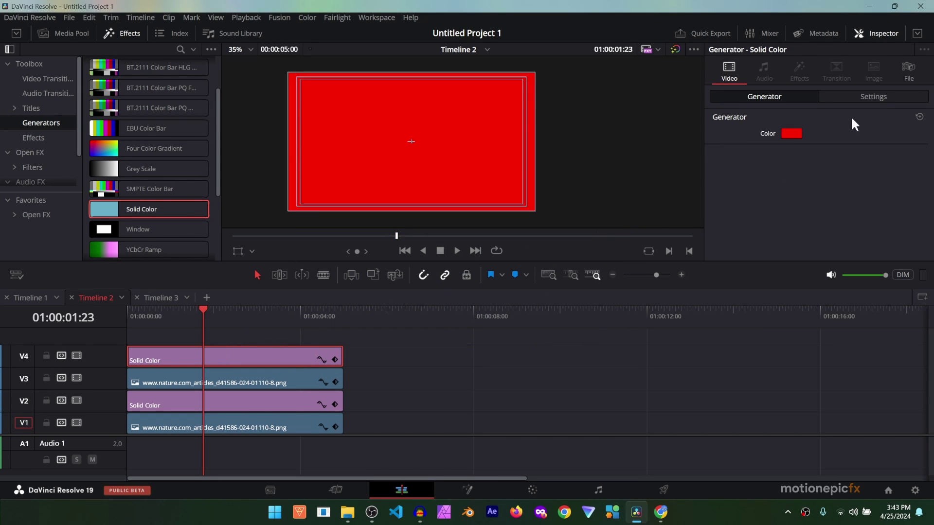
Set the red Solid Color's composite mode to Multiply and crop it around the phrase: left and right 219.8, top 502.9, bottom 494.7
{"action": "left_click", "coordinate": [873, 92]}
{"action": "scroll", "coordinate": [795, 233], "scroll_direction": "down", "scroll_amount": 5}
{"action": "scroll", "coordinate": [799, 222], "scroll_direction": "down", "scroll_amount": 3}
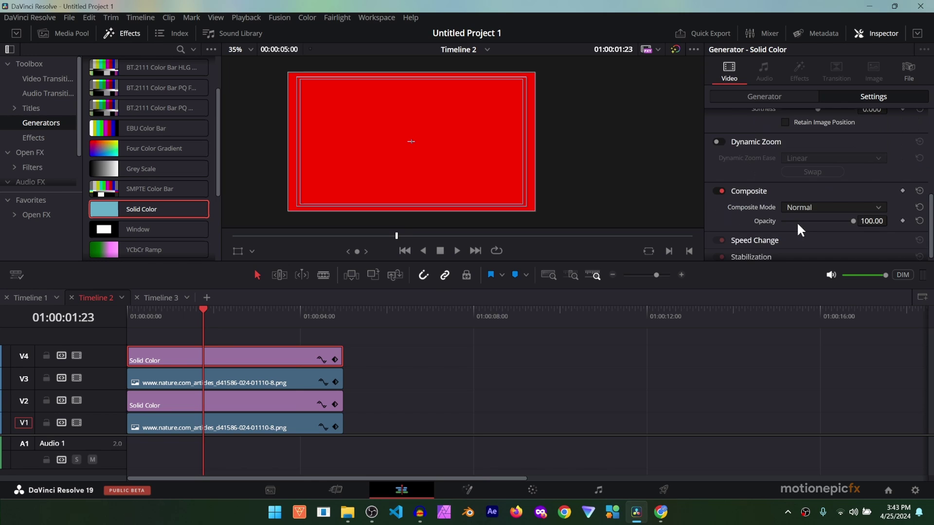
{"action": "left_click", "coordinate": [793, 206]}
{"action": "scroll", "coordinate": [799, 249], "scroll_direction": "down", "scroll_amount": 3}
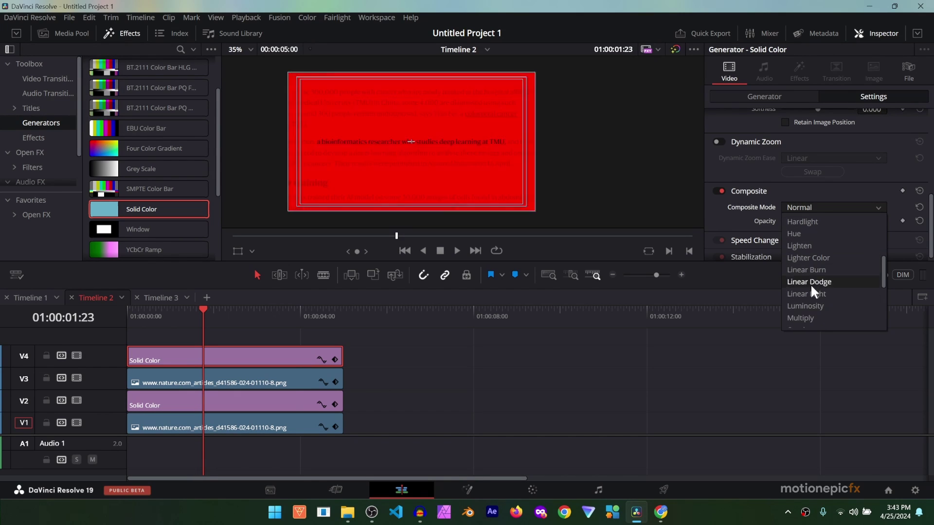
{"action": "left_click", "coordinate": [803, 316]}
{"action": "scroll", "coordinate": [826, 200], "scroll_direction": "up", "scroll_amount": 3}
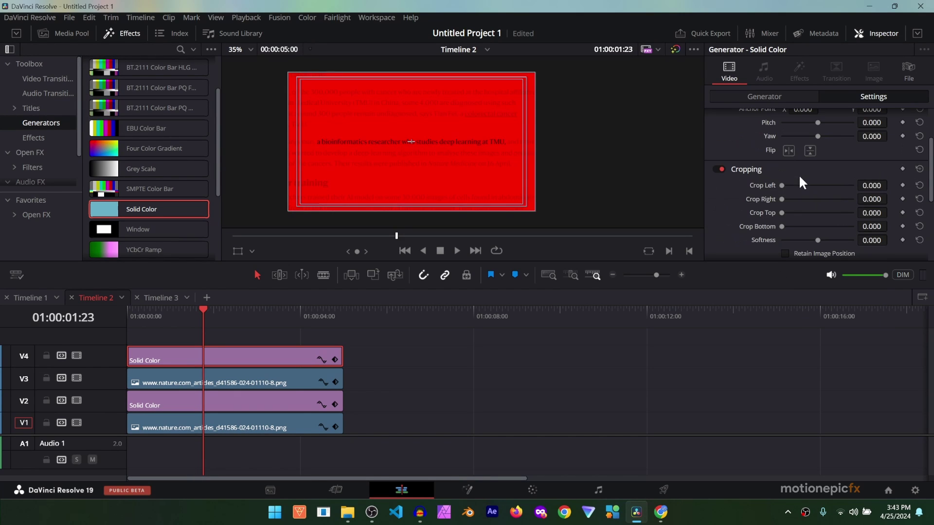
{"action": "left_click_drag", "start_coordinate": [781, 186], "coordinate": [814, 229]}
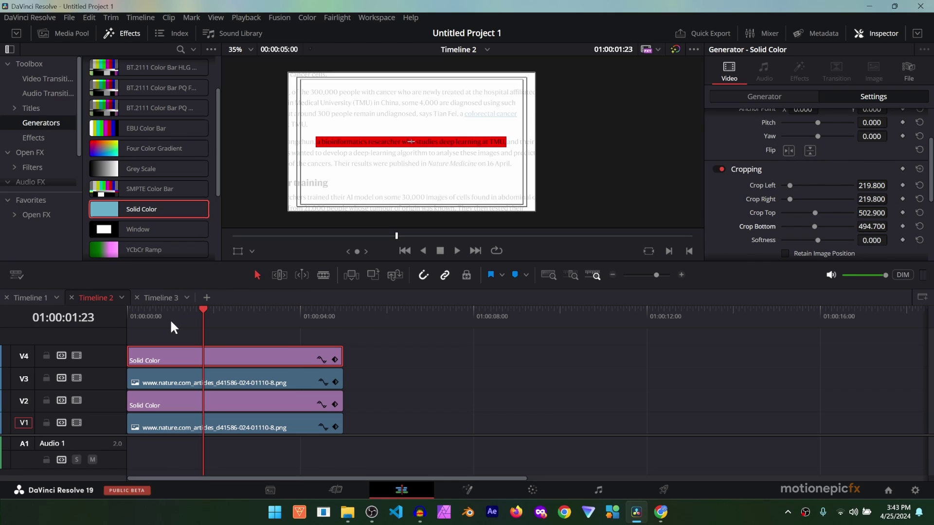
Keyframe the red clip's Crop Right from 1701.8 at 01:00:01:10 to 219.8 at 01:00:02:00 so the highlight wipes across the phrase
{"action": "left_click_drag", "start_coordinate": [210, 319], "coordinate": [185, 319]}
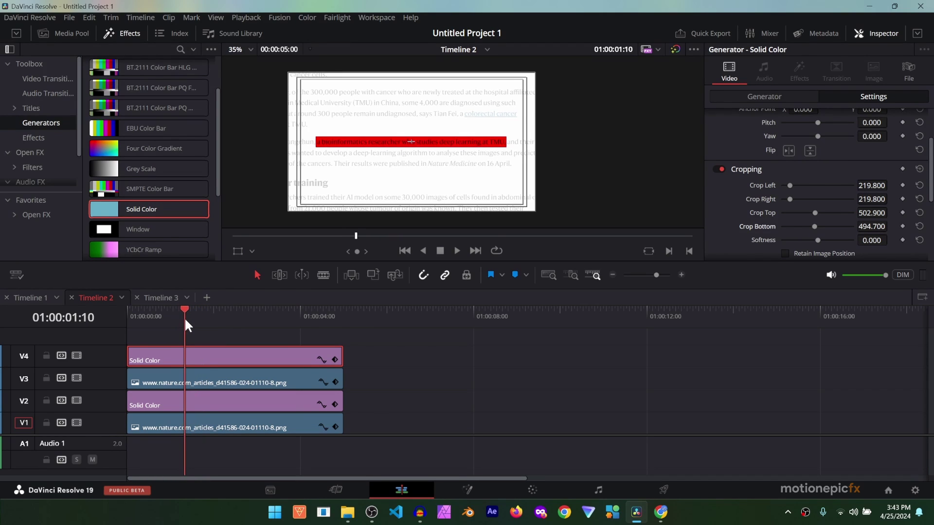
{"action": "left_click", "coordinate": [902, 200]}
{"action": "left_click_drag", "start_coordinate": [194, 311], "coordinate": [214, 314]}
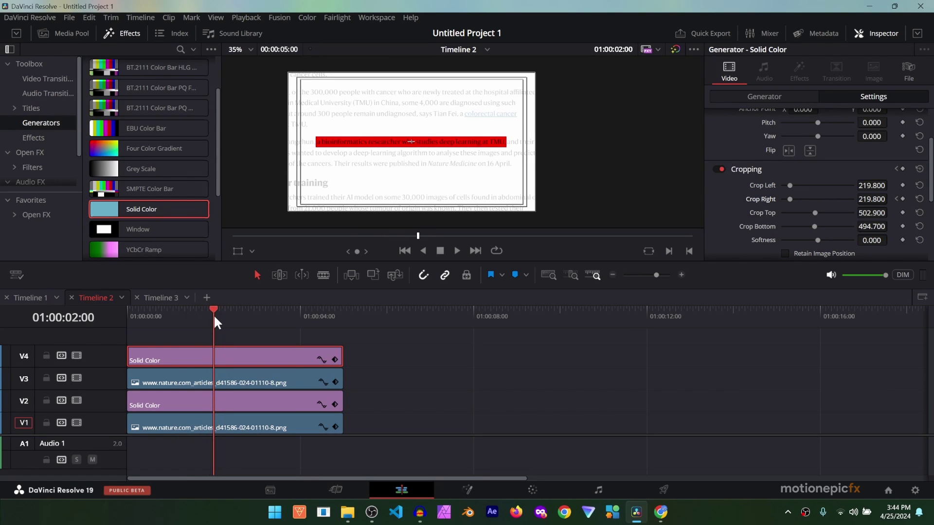
{"action": "left_click", "coordinate": [903, 199]}
{"action": "left_click", "coordinate": [896, 199]}
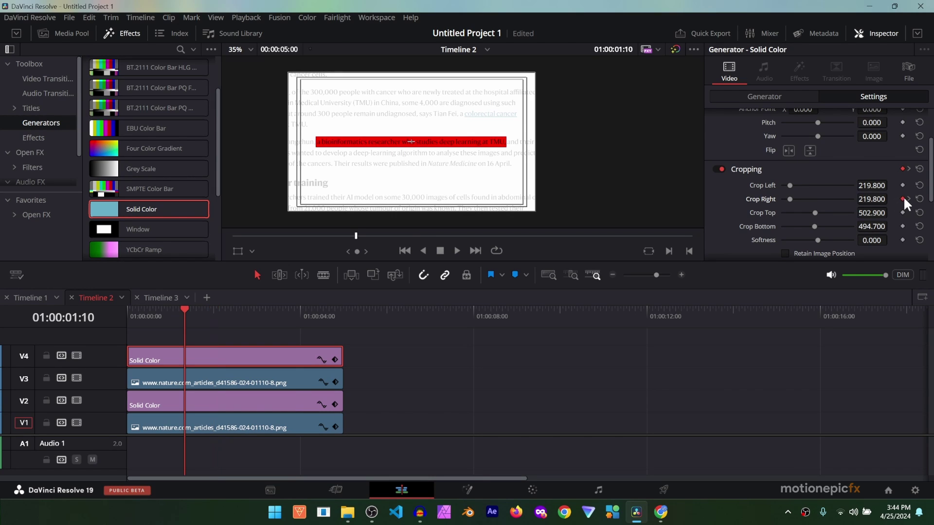
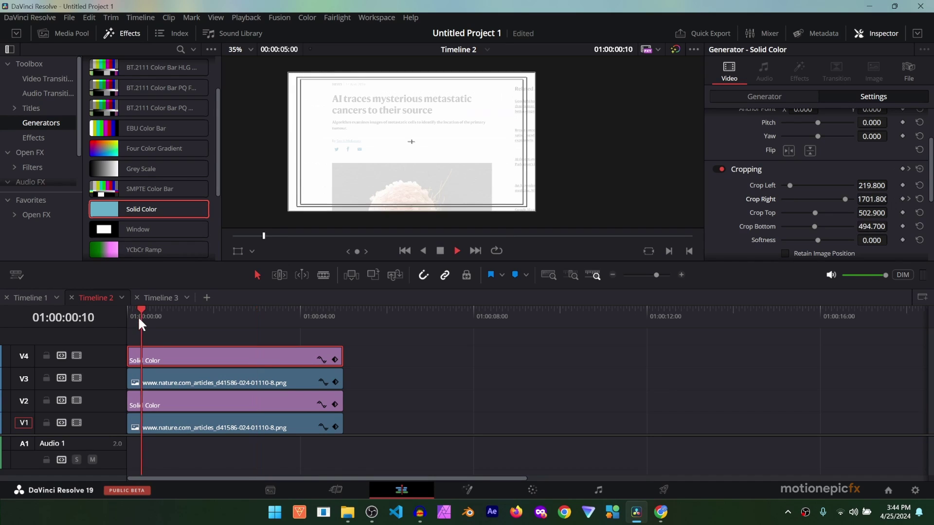
Review the red highlight's reveal from the timeline start up to its first keyframe
{"action": "key", "text": "Home"}
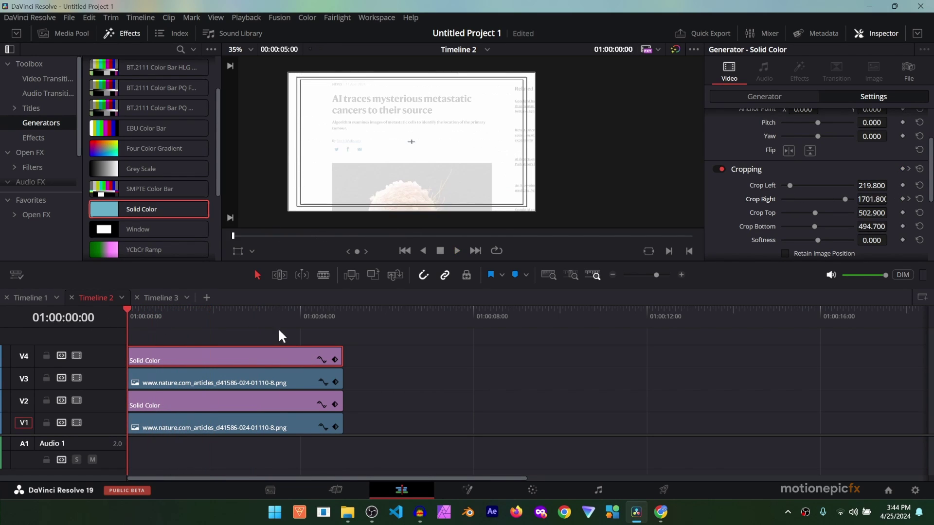
{"action": "left_click", "coordinate": [172, 318]}
{"action": "key", "text": "Home"}
{"action": "left_click_drag", "start_coordinate": [156, 318], "coordinate": [185, 319]}
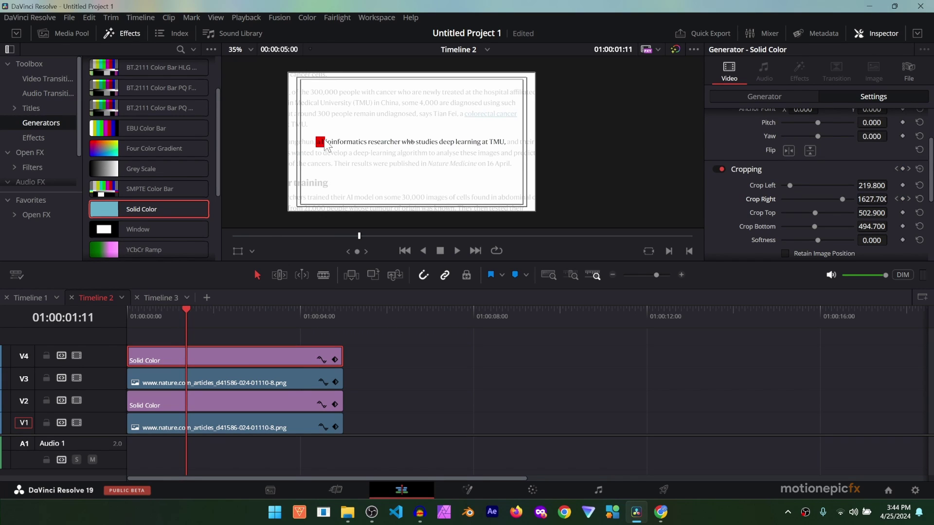
Keyframe the white Solid Color overlay's opacity from 0 at 01:00:01:10 to 83.21 at 01:00:02:00
{"action": "left_click_drag", "start_coordinate": [188, 310], "coordinate": [184, 311]}
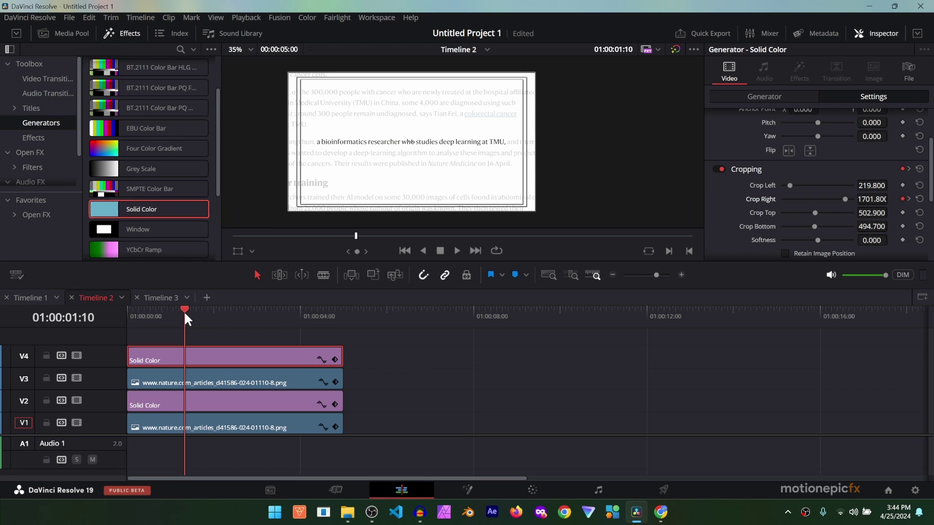
{"action": "left_click", "coordinate": [190, 407]}
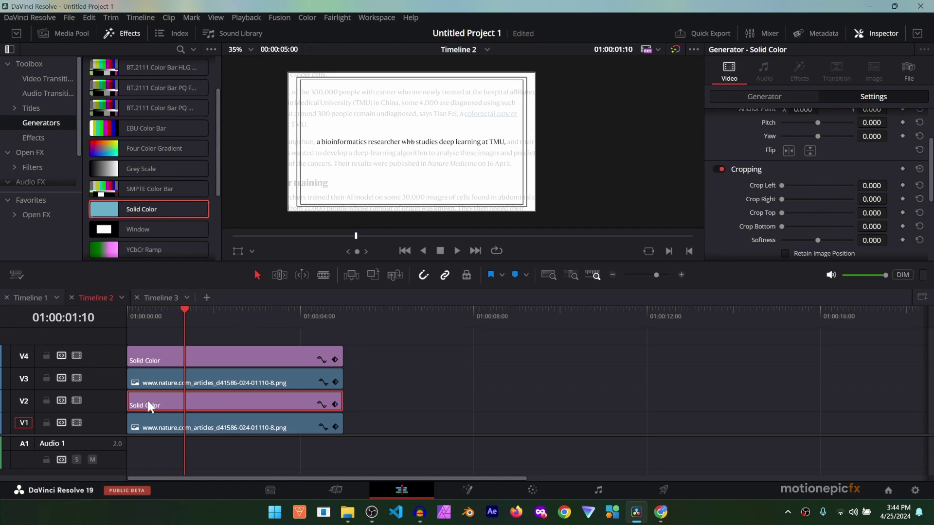
{"action": "left_click", "coordinate": [77, 399]}
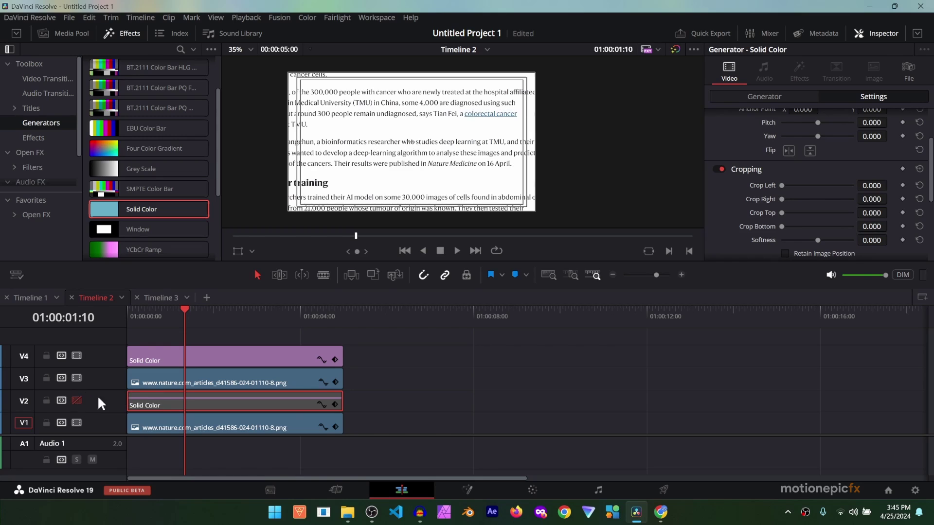
{"action": "left_click", "coordinate": [76, 403]}
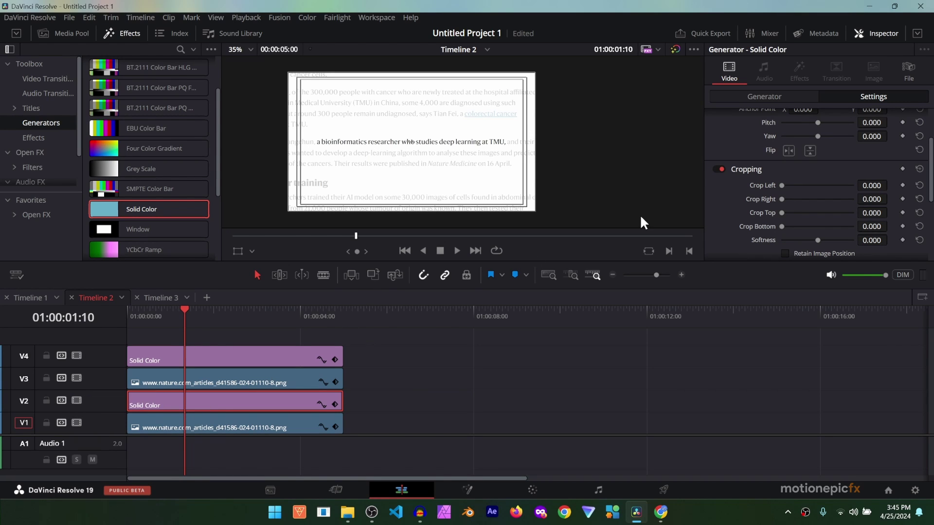
{"action": "scroll", "coordinate": [759, 216], "scroll_direction": "down", "scroll_amount": 5}
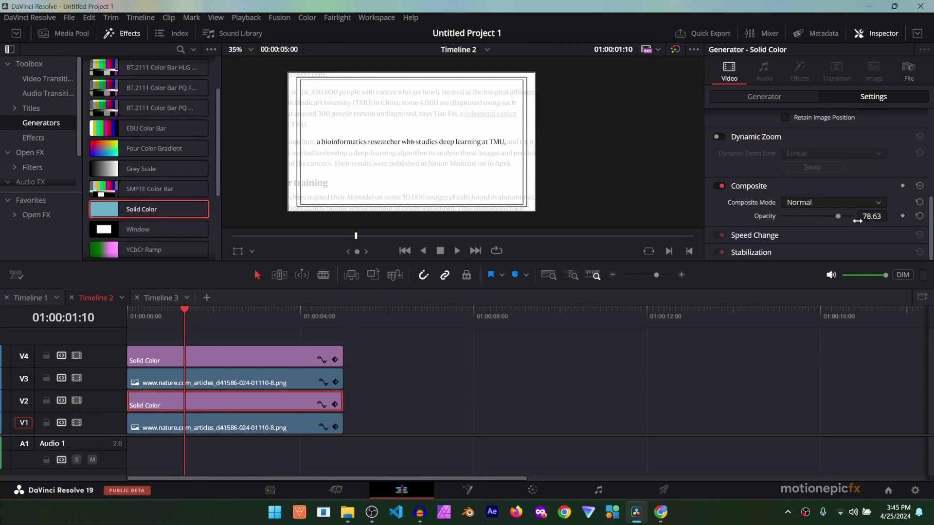
{"action": "left_click", "coordinate": [902, 216]}
{"action": "left_click_drag", "start_coordinate": [841, 215], "coordinate": [708, 221]}
{"action": "left_click_drag", "start_coordinate": [185, 309], "coordinate": [214, 315]}
{"action": "left_click_drag", "start_coordinate": [781, 215], "coordinate": [839, 215]}
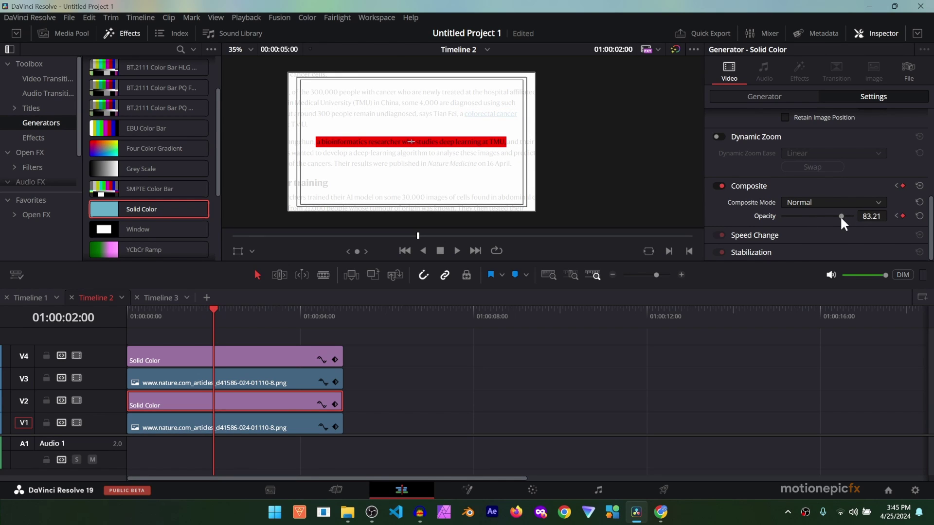
Play the combined overlay fade and highlight animation from the timeline start
{"action": "key", "text": "Home"}
{"action": "key", "text": "space"}
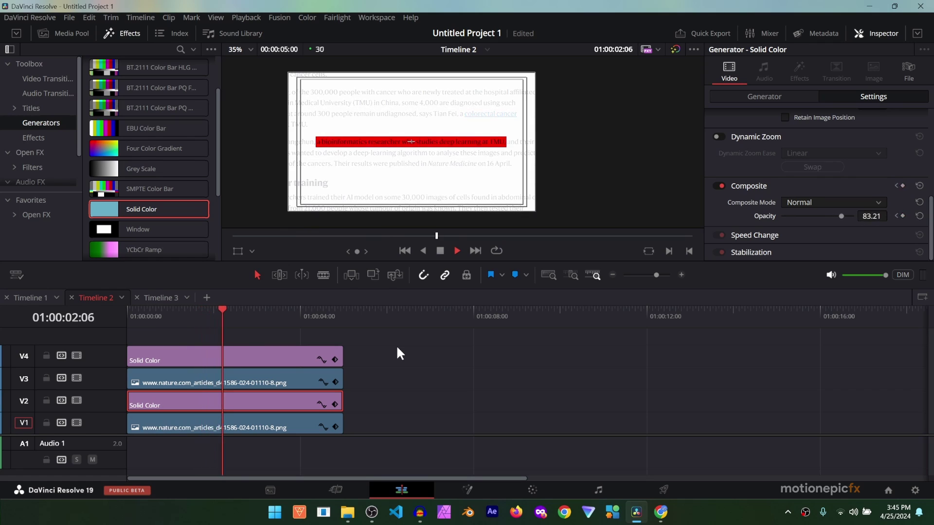
{"action": "key", "text": "space"}
Move the white overlay's second opacity keyframe a few frames earlier on the timeline and replay the fade
{"action": "left_click", "coordinate": [335, 405]}
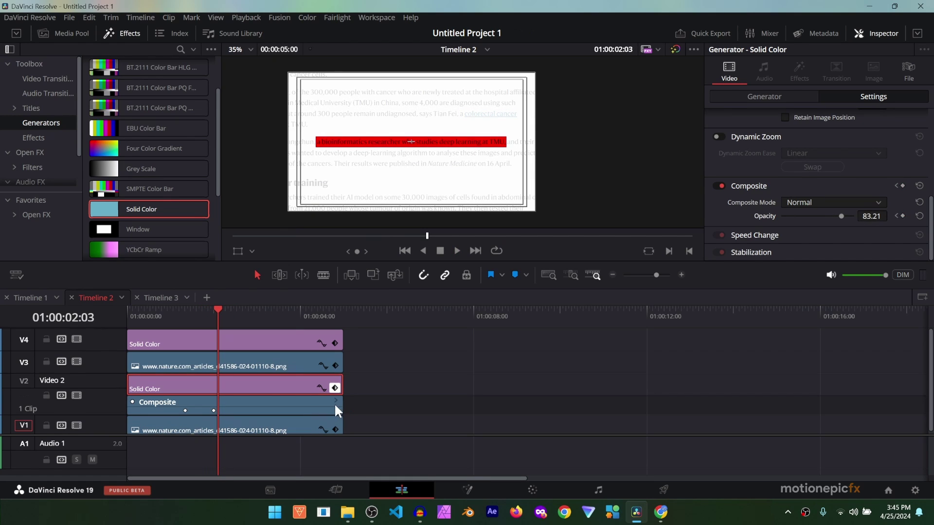
{"action": "left_click_drag", "start_coordinate": [214, 411], "coordinate": [207, 410]}
{"action": "left_click", "coordinate": [163, 319]}
{"action": "key", "text": "space"}
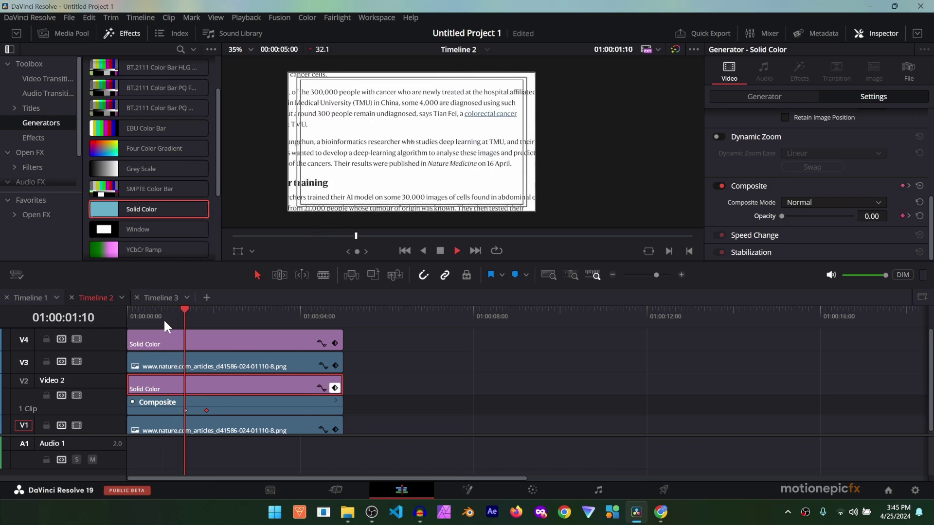
{"action": "left_click", "coordinate": [163, 319]}
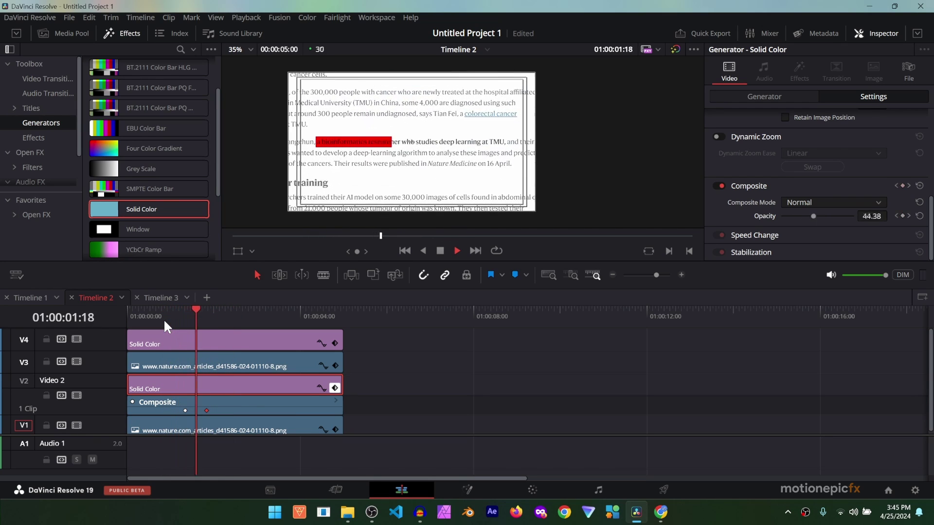
{"action": "left_click", "coordinate": [163, 319]}
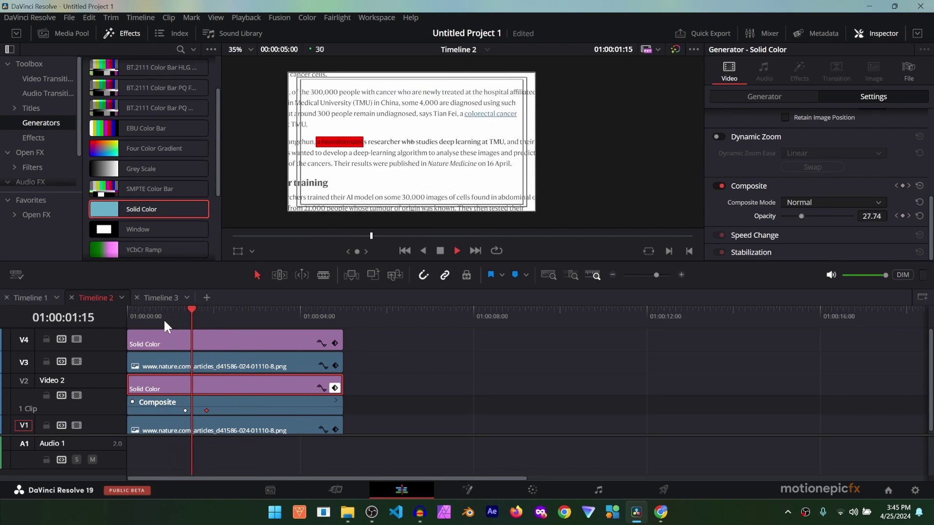
{"action": "key", "text": "space"}
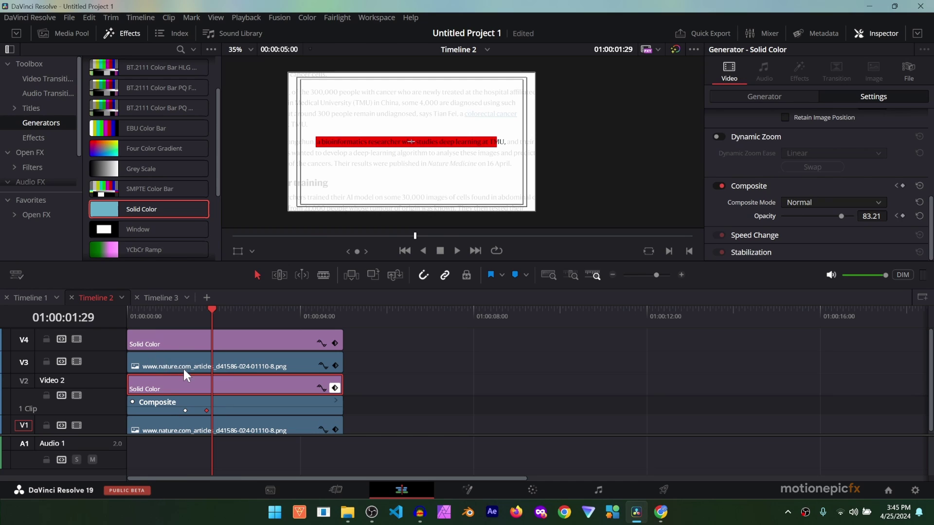
Ease both Crop Right keyframes of the red Solid Color clip into a smooth curve
{"action": "left_click", "coordinate": [291, 344]}
{"action": "left_click", "coordinate": [321, 343]}
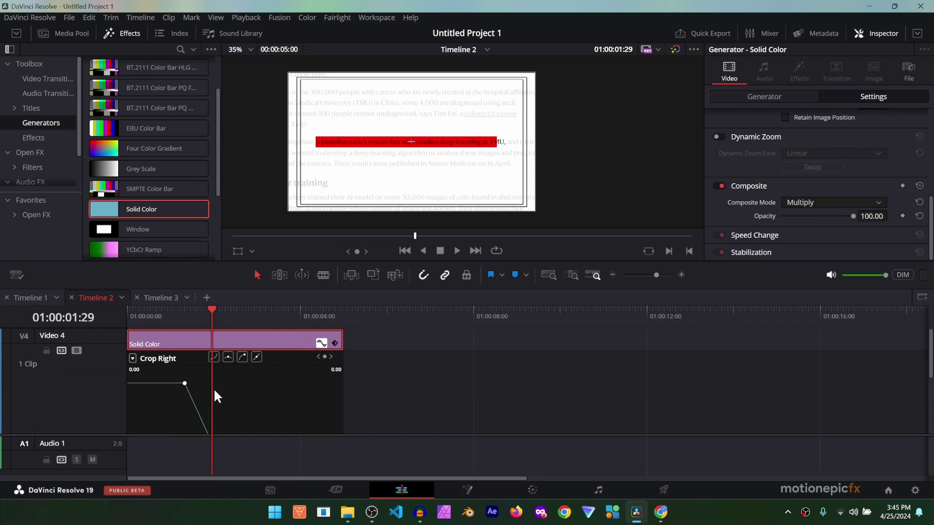
{"action": "scroll", "coordinate": [225, 395], "scroll_direction": "down", "scroll_amount": 2}
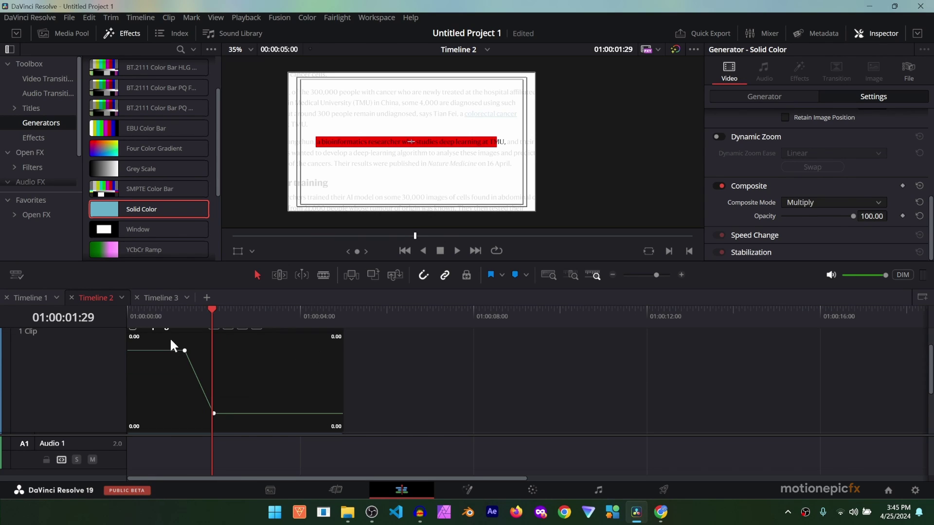
{"action": "left_click_drag", "start_coordinate": [171, 339], "coordinate": [237, 414]}
{"action": "scroll", "coordinate": [233, 384], "scroll_direction": "up", "scroll_amount": 1}
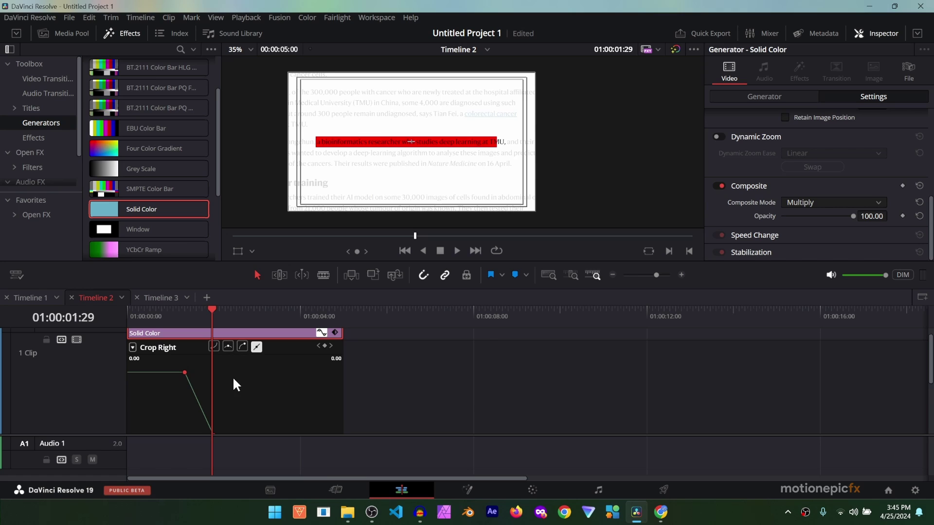
{"action": "left_click", "coordinate": [228, 347]}
Play back the eased highlight, then hide the red clip's curve and give the video tracks more height
{"action": "key", "text": "space"}
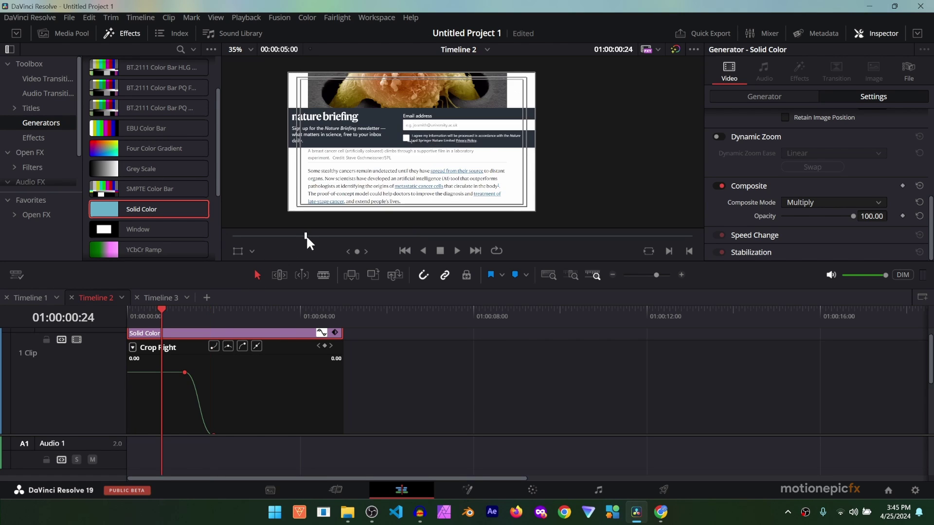
{"action": "key", "text": "space"}
{"action": "key", "text": "shift+c"}
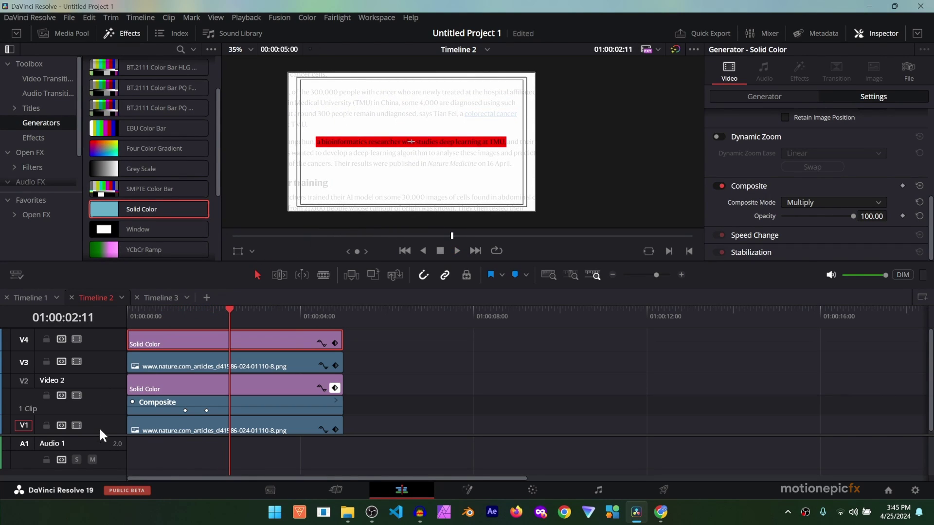
{"action": "left_click_drag", "start_coordinate": [101, 433], "coordinate": [107, 458]}
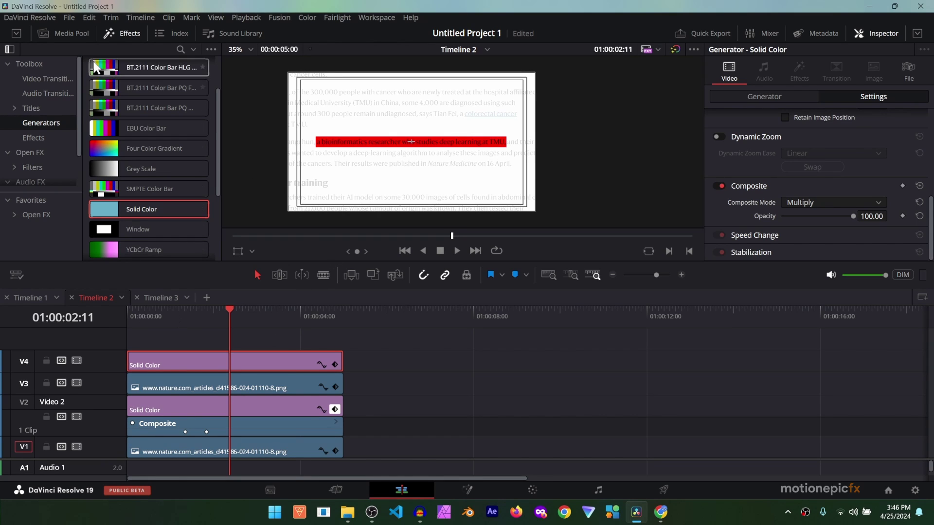
Add an Adjustment Clip on a new track above the red Solid Color clip and enable its Dynamic Zoom
{"action": "left_click", "coordinate": [34, 138]}
{"action": "left_click_drag", "start_coordinate": [99, 86], "coordinate": [128, 342]}
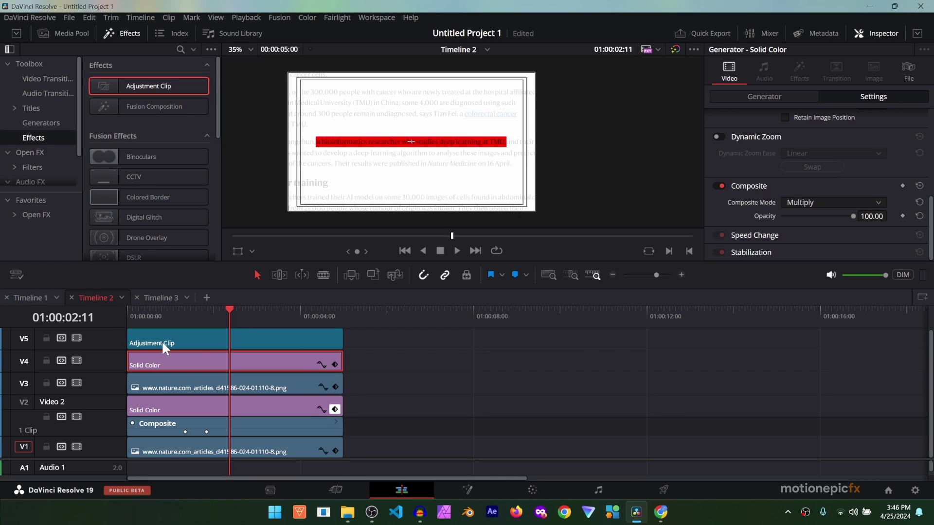
{"action": "left_click", "coordinate": [192, 336]}
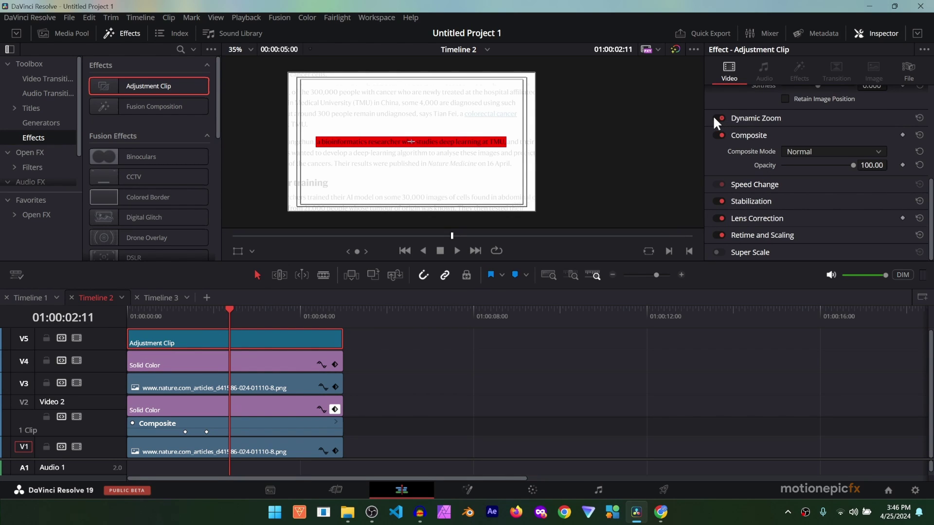
{"action": "left_click", "coordinate": [753, 118]}
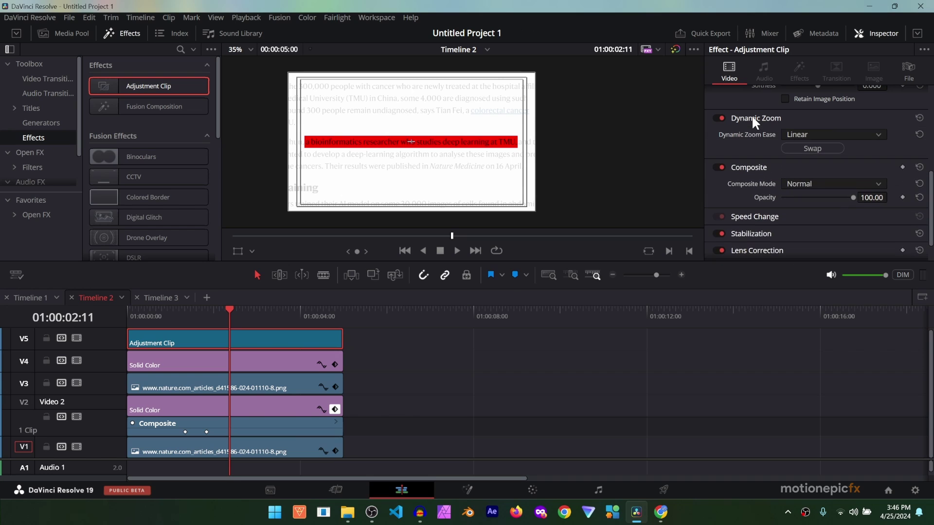
Play back the adjustment clip's dynamic zoom from near the start of the timeline
{"action": "left_click", "coordinate": [139, 311]}
{"action": "key", "text": "space"}
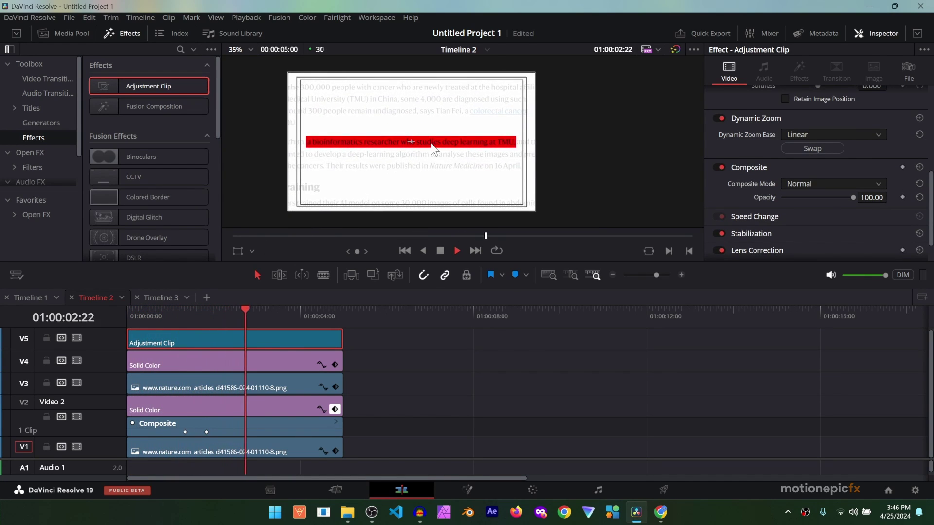
{"action": "key", "text": "space"}
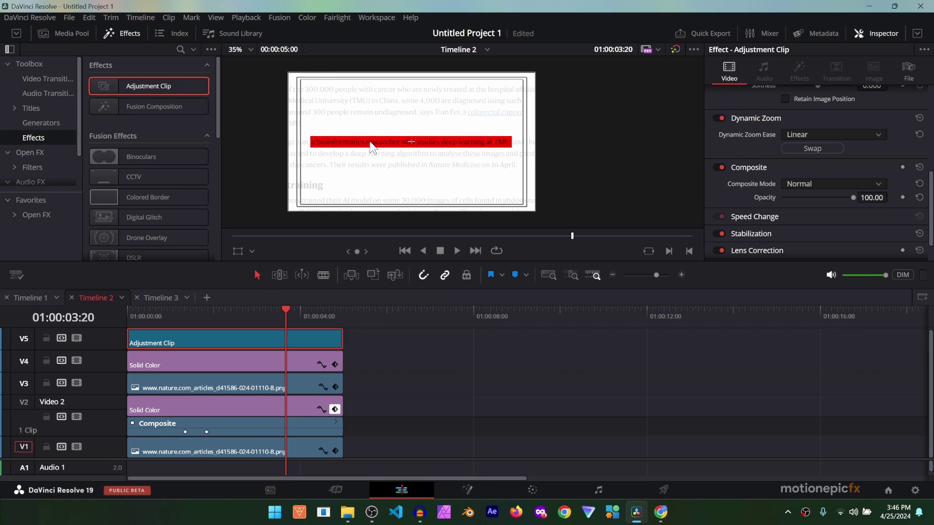
Swap the adjustment clip's Dynamic Zoom direction and replay the animation from the timeline start
{"action": "left_click", "coordinate": [811, 149]}
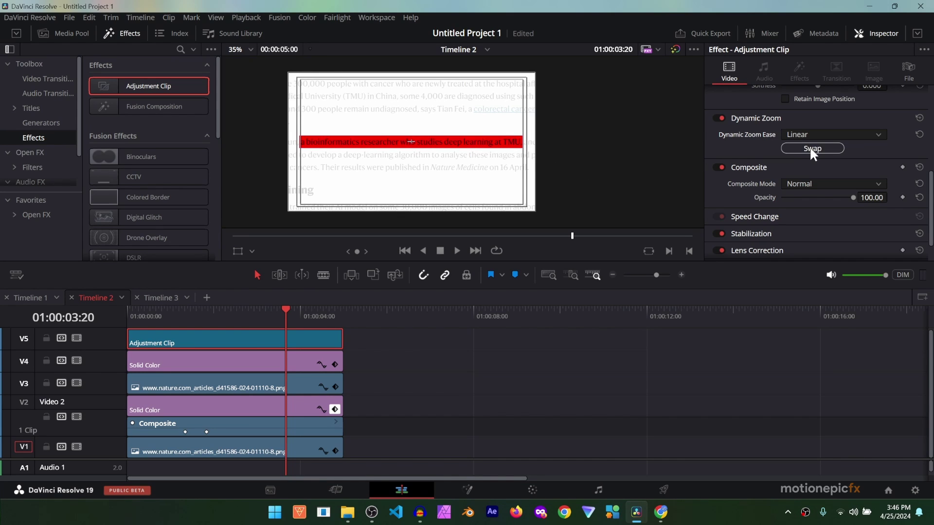
{"action": "key", "text": "Home"}
{"action": "key", "text": "space"}
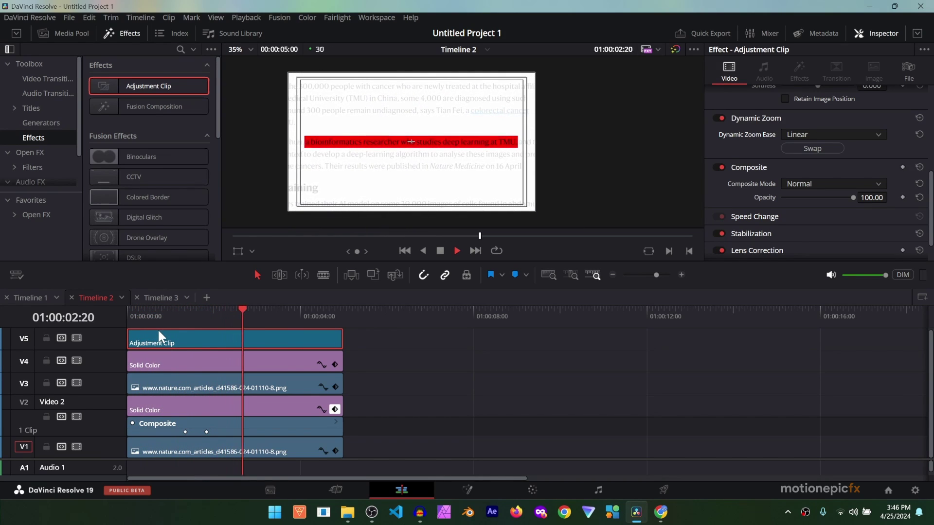
{"action": "key", "text": "space"}
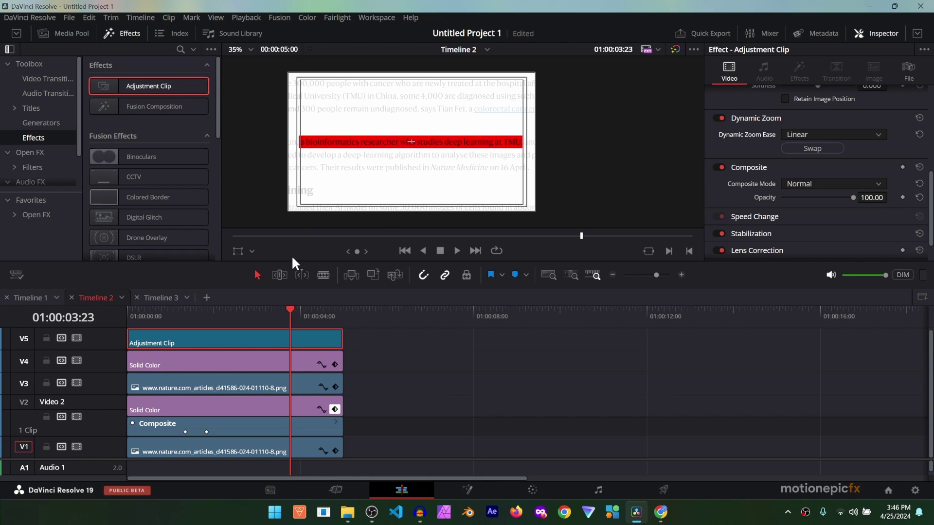
Shrink the outer Dynamic Zoom frame slightly using the viewer's Dynamic Zoom overlay, check it briefly in playback and hide the overlay
{"action": "left_click", "coordinate": [252, 252]}
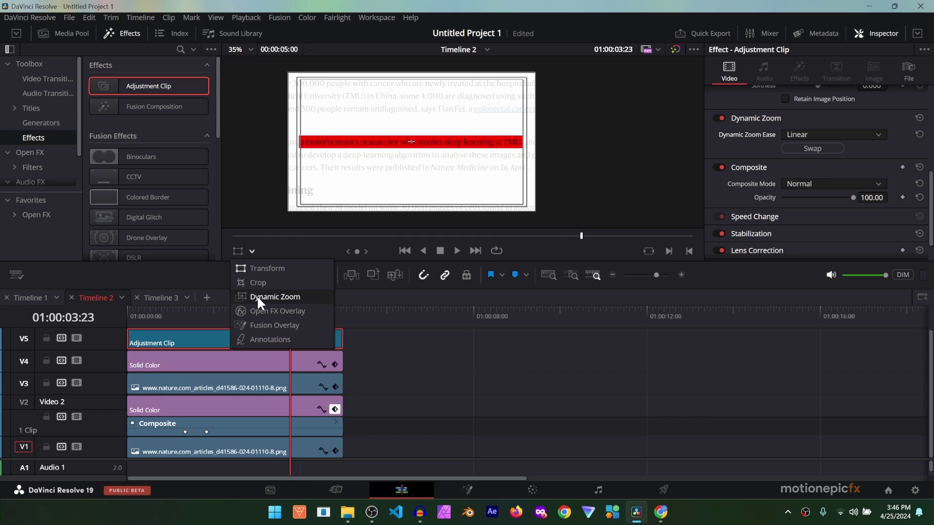
{"action": "left_click", "coordinate": [275, 296]}
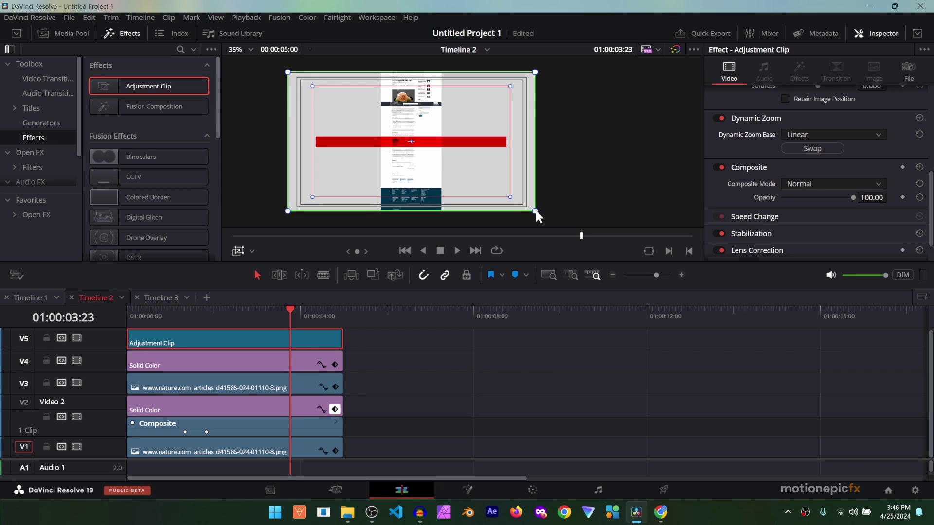
{"action": "left_click_drag", "start_coordinate": [536, 211], "coordinate": [521, 204]}
{"action": "key", "text": "Home"}
{"action": "key", "text": "space"}
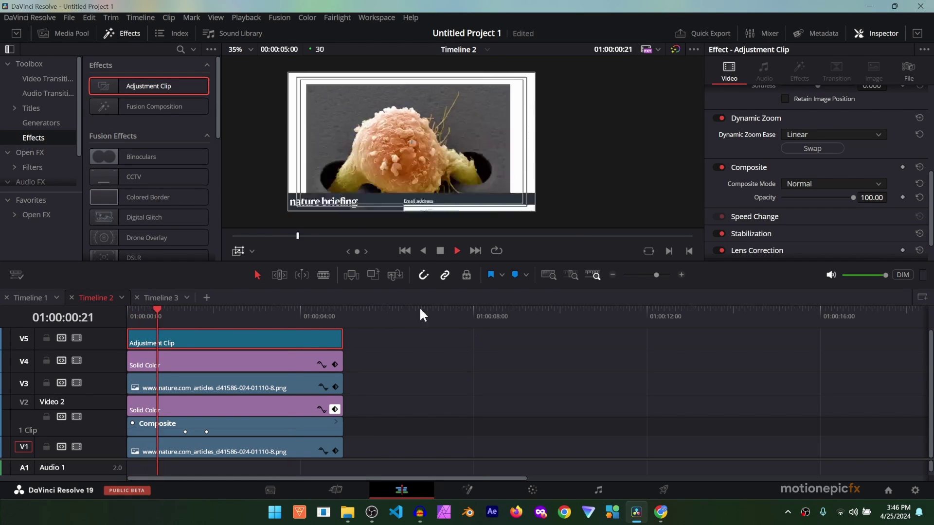
{"action": "key", "text": "space"}
{"action": "left_click", "coordinate": [237, 251]}
Replay the adjusted zoom from the timeline start and turn off the viewer's Safe Area guides
{"action": "left_click_drag", "start_coordinate": [163, 309], "coordinate": [131, 309]}
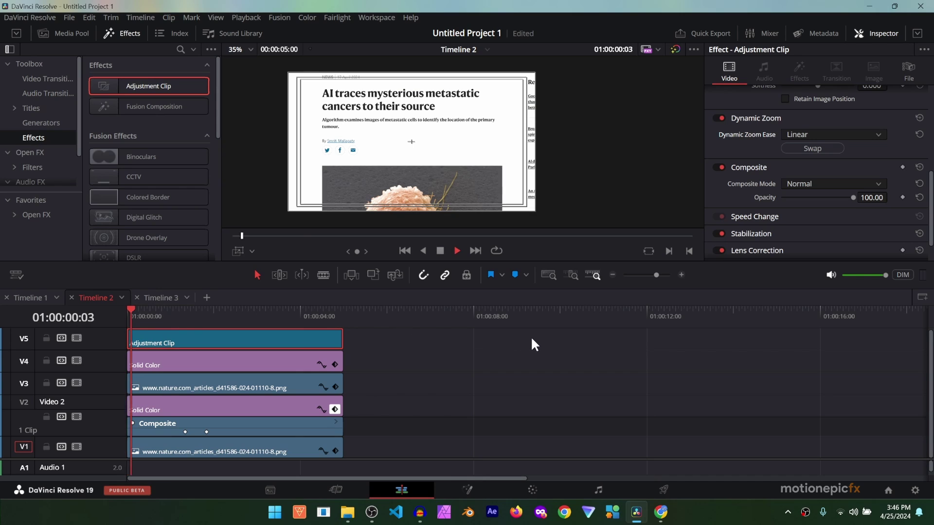
{"action": "key", "text": "space"}
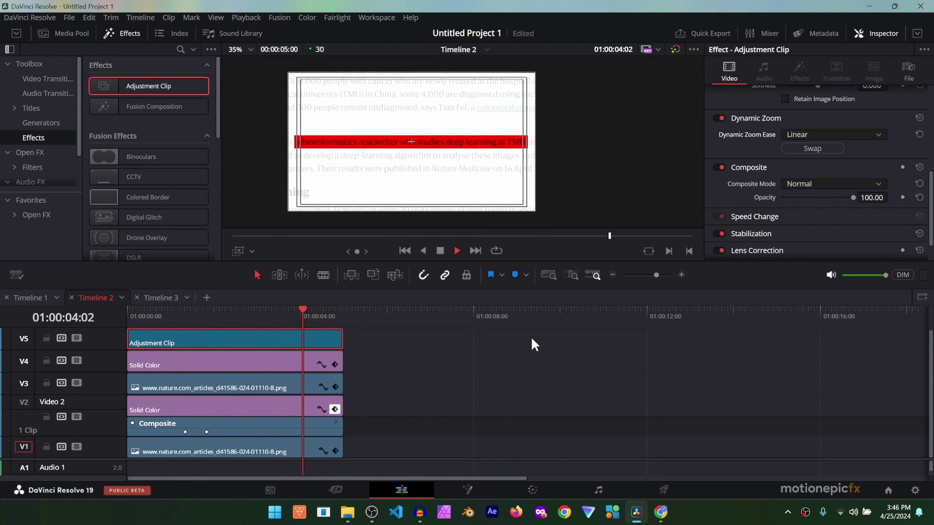
{"action": "key", "text": "space"}
{"action": "left_click", "coordinate": [216, 18]}
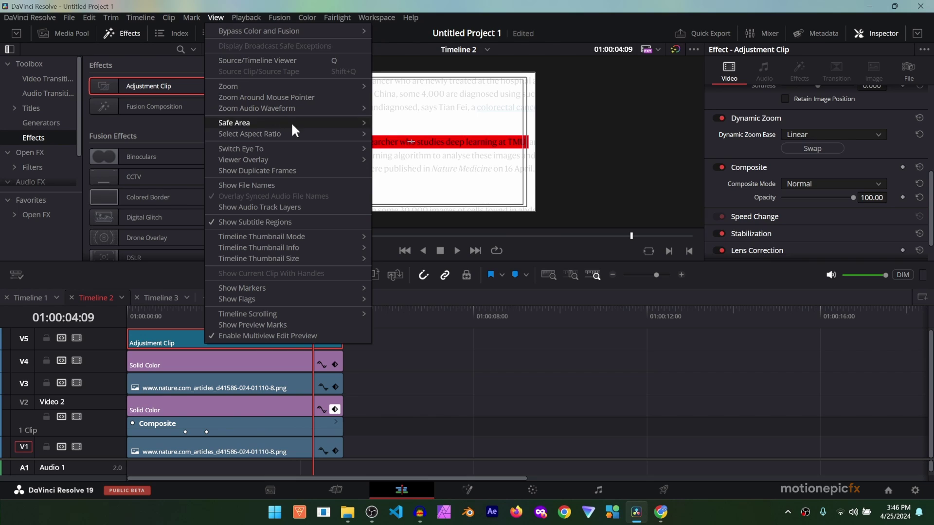
{"action": "left_click", "coordinate": [391, 124]}
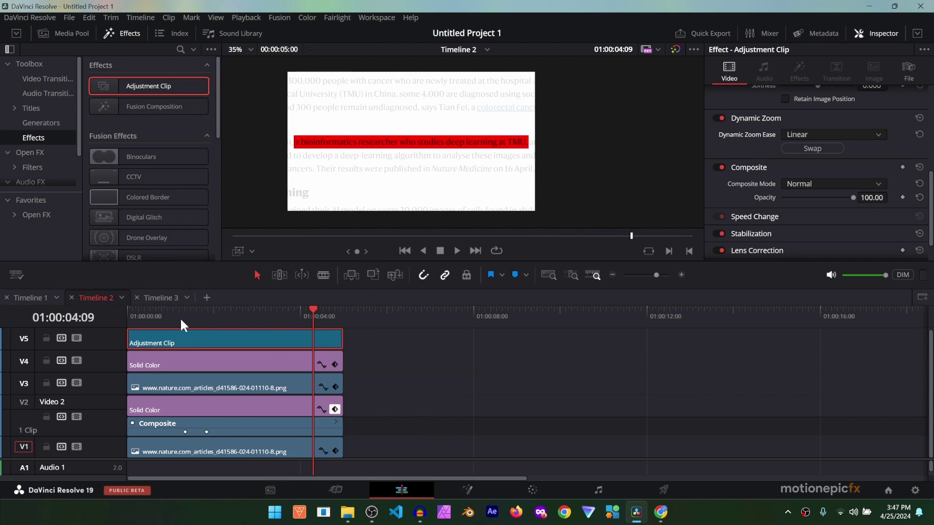
Insert a Stop Motion node after MediaIn1 in the adjustment clip's Fusion composition and set Frame Repeat to 3
{"action": "left_click", "coordinate": [466, 490]}
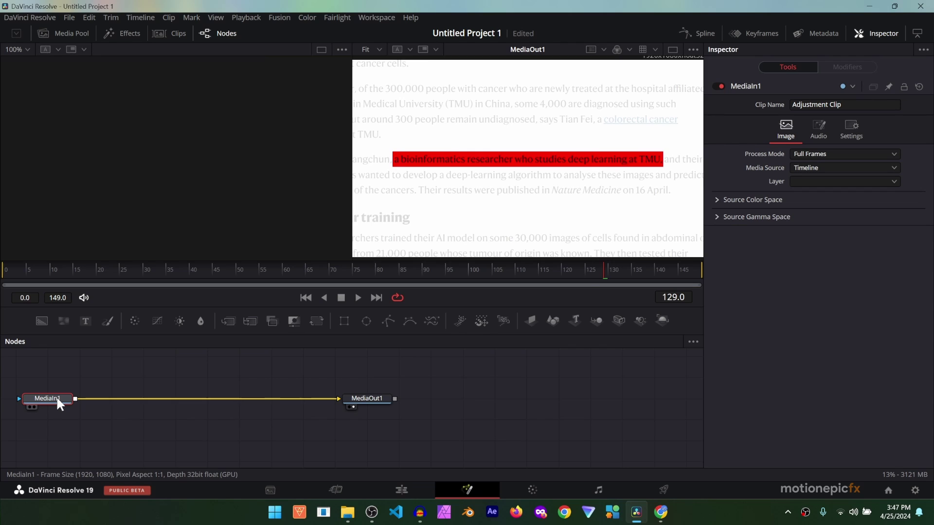
{"action": "key", "text": "shift+space"}
{"action": "type", "text": "t"}
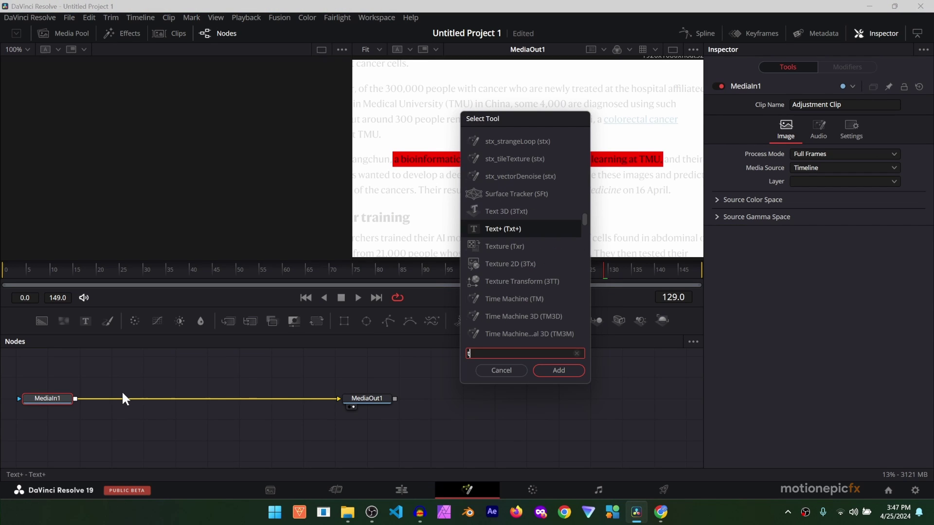
{"action": "type", "text": "im"}
{"action": "key", "text": "BackSpace"}
{"action": "key", "text": "BackSpace"}
{"action": "key", "text": "BackSpace"}
{"action": "type", "text": "s"}
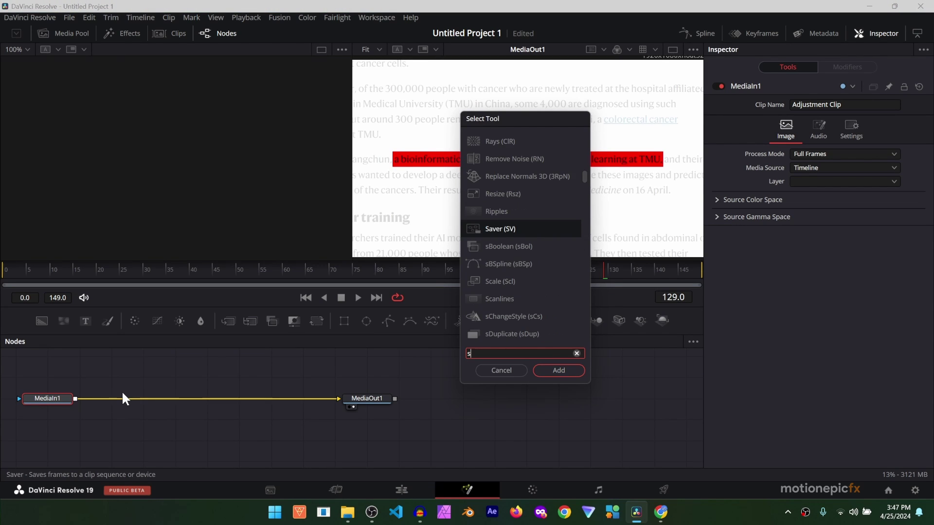
{"action": "type", "text": "top"}
{"action": "key", "text": "Return"}
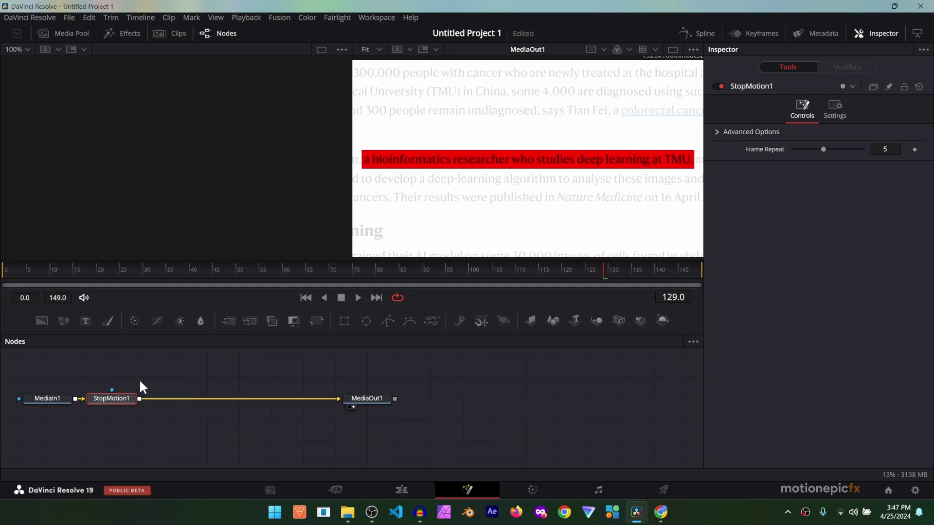
{"action": "left_click_drag", "start_coordinate": [820, 149], "coordinate": [805, 149]}
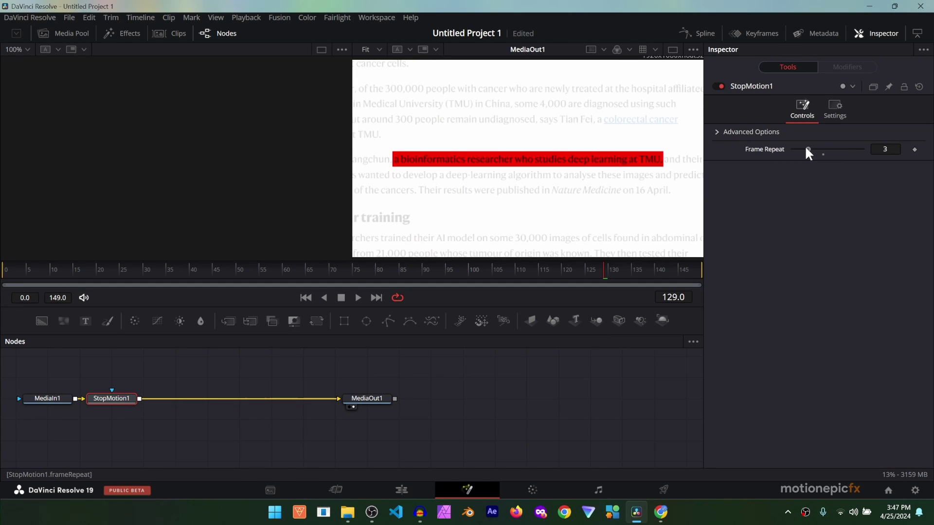
Play back the stop-motion effect on the edit timeline and reduce the height of track V4
{"action": "left_click", "coordinate": [401, 490]}
{"action": "key", "text": "Home"}
{"action": "key", "text": "space"}
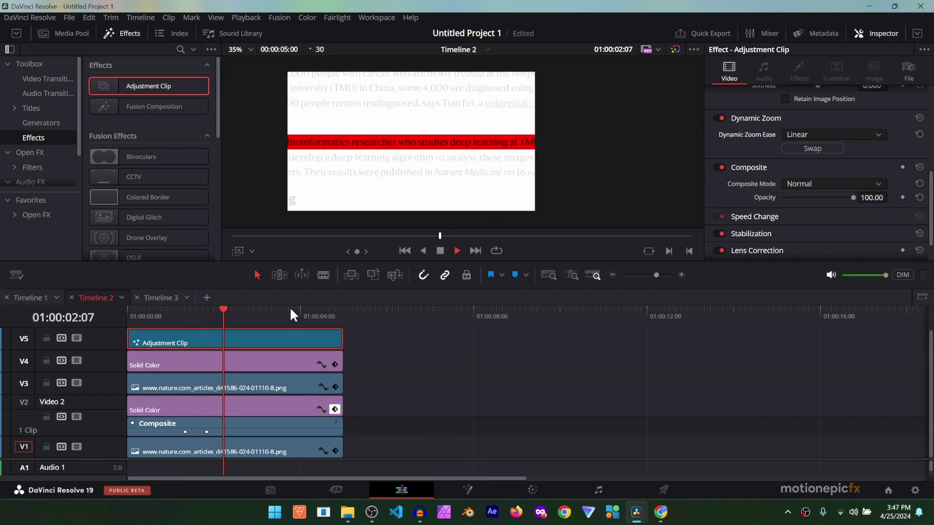
{"action": "key", "text": "space"}
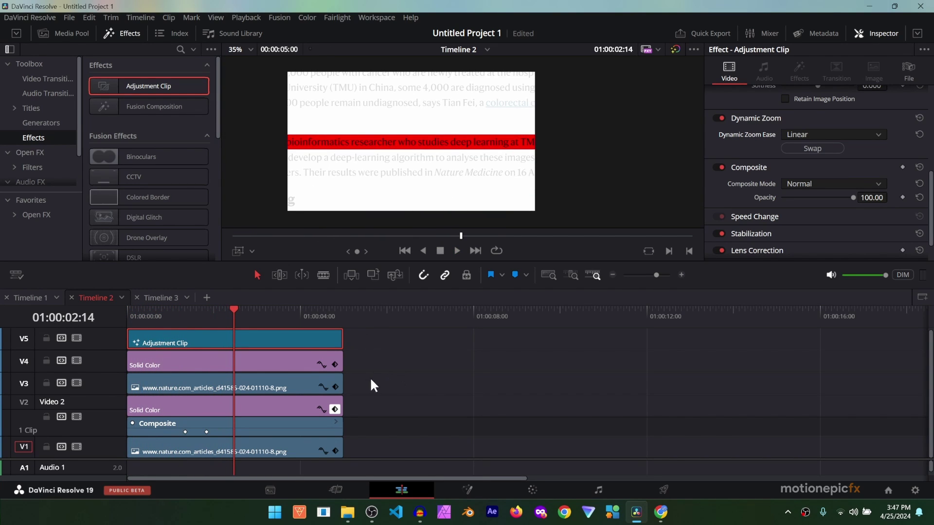
{"action": "scroll", "coordinate": [369, 377], "scroll_direction": "up", "scroll_amount": 1}
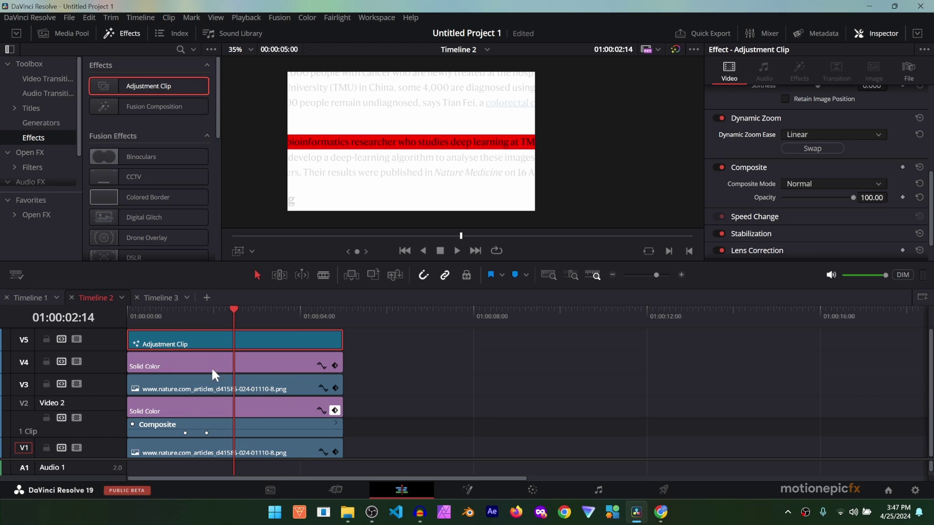
{"action": "left_click_drag", "start_coordinate": [97, 351], "coordinate": [95, 358]}
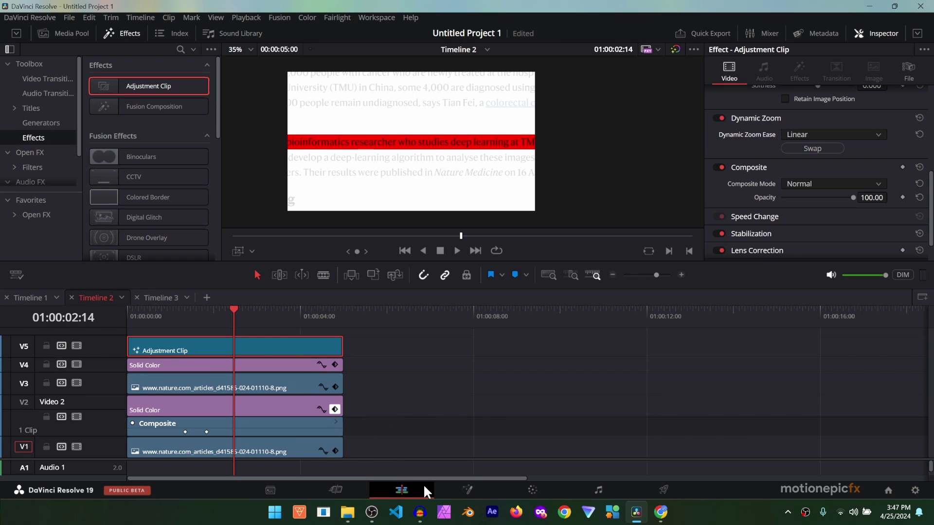
Delete the Stop Motion node from the V5 adjustment clip's Fusion composition and return to the edit timeline
{"action": "left_click", "coordinate": [467, 489]}
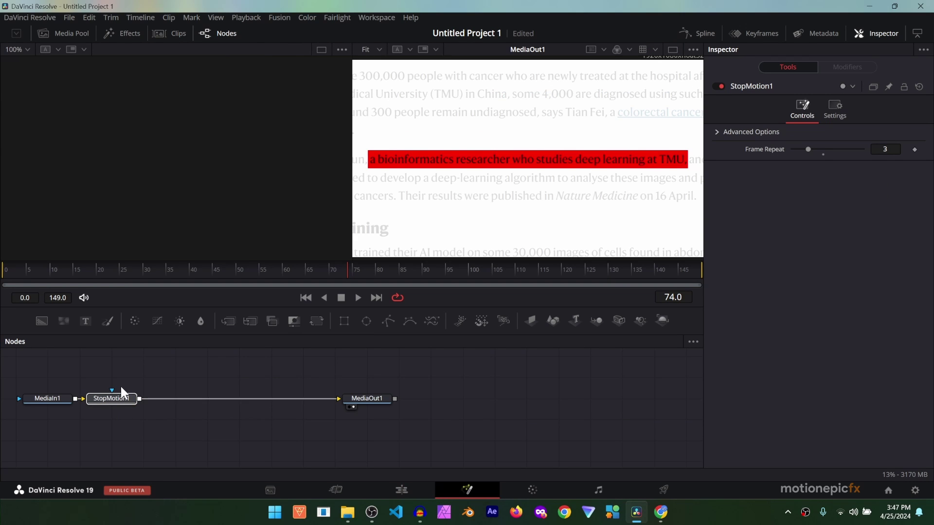
{"action": "key", "text": "Delete"}
{"action": "left_click", "coordinate": [401, 489]}
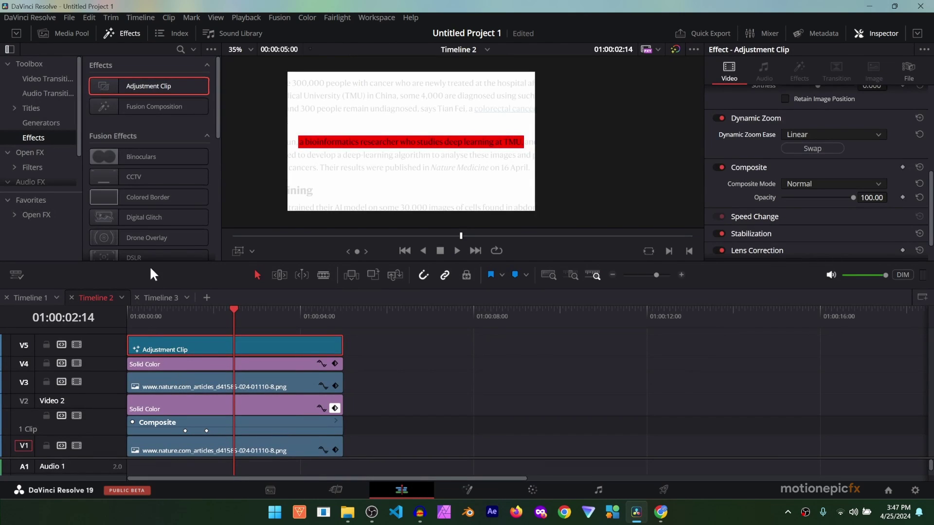
Stack a second Adjustment Clip on a new track above the first one and open its Fusion composition
{"action": "left_click_drag", "start_coordinate": [128, 90], "coordinate": [129, 339]}
{"action": "left_click", "coordinate": [188, 339]}
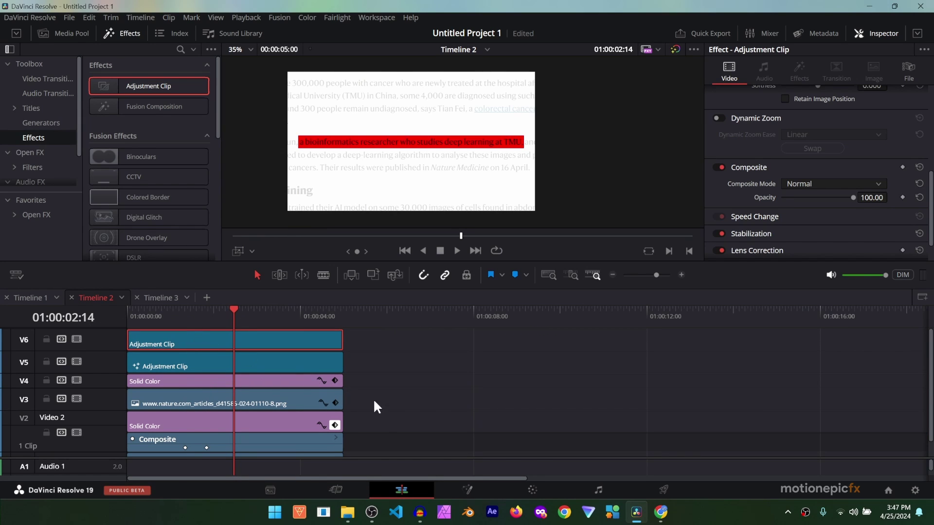
{"action": "left_click", "coordinate": [466, 488]}
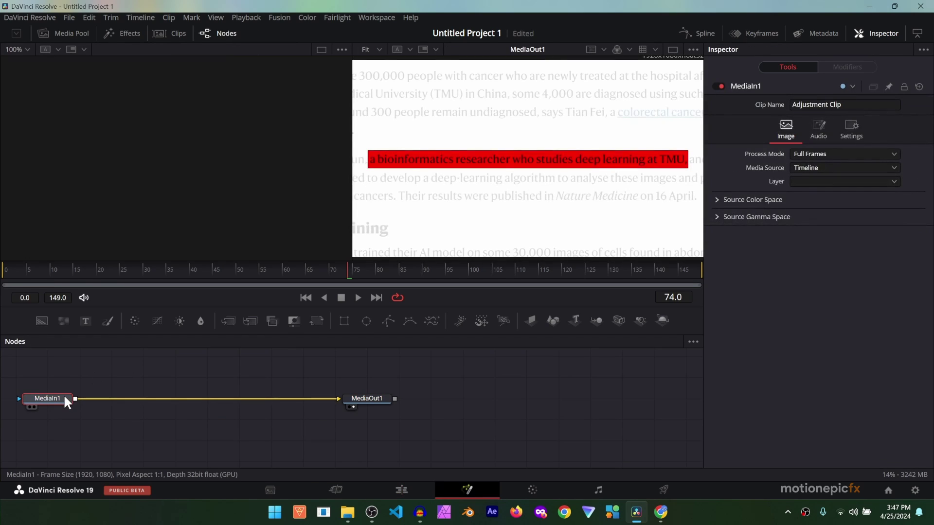
Insert a Stop Motion node after MediaIn1 in the second adjustment clip and set Frame Repeat to 3
{"action": "key", "text": "shift+space"}
{"action": "type", "text": "stop"}
{"action": "key", "text": "BackSpace"}
{"action": "key", "text": "BackSpace"}
{"action": "key", "text": "BackSpace"}
{"action": "key", "text": "BackSpace"}
{"action": "type", "text": "tim"}
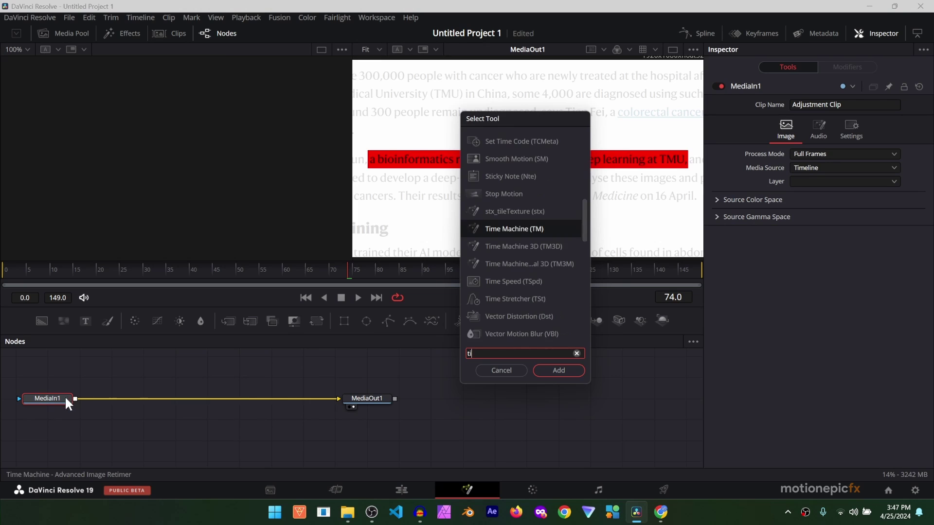
{"action": "key", "text": "BackSpace"}
{"action": "key", "text": "BackSpace"}
{"action": "key", "text": "BackSpace"}
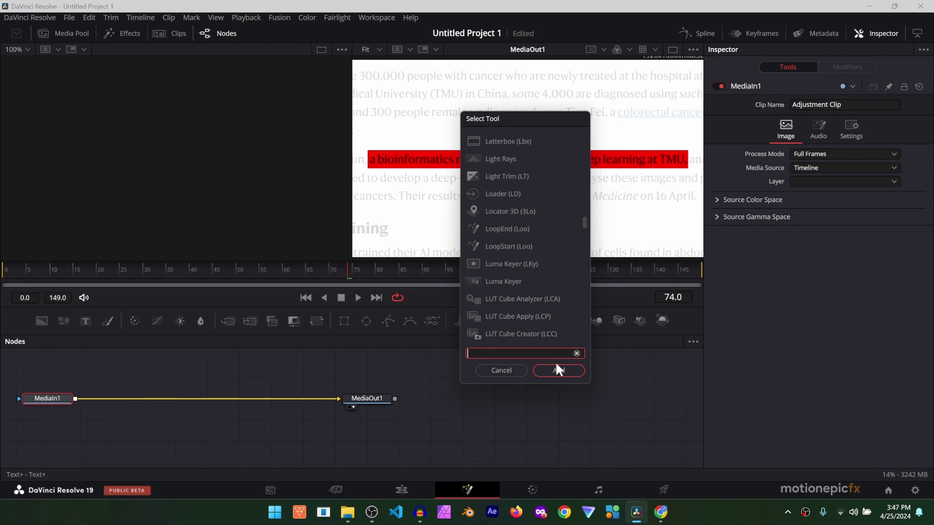
{"action": "type", "text": "stop"}
{"action": "left_click", "coordinate": [557, 367]}
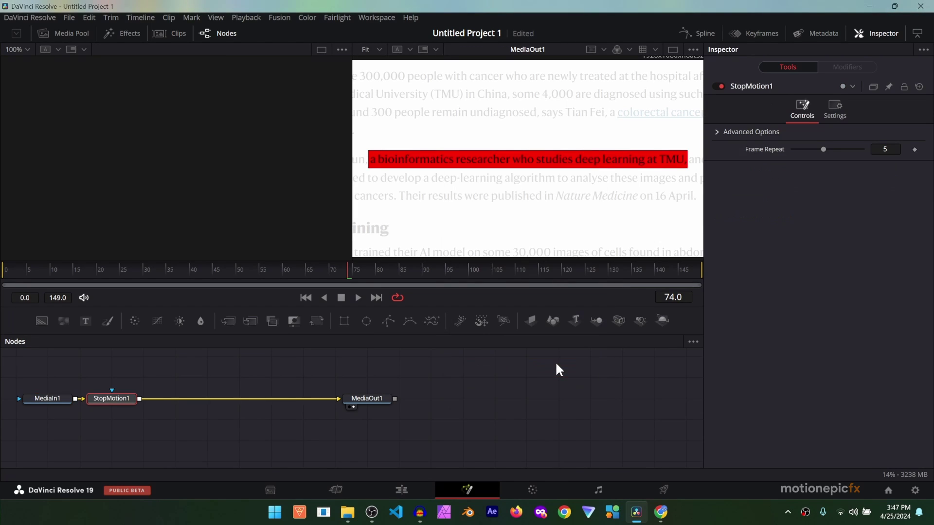
{"action": "left_click_drag", "start_coordinate": [821, 150], "coordinate": [803, 150]}
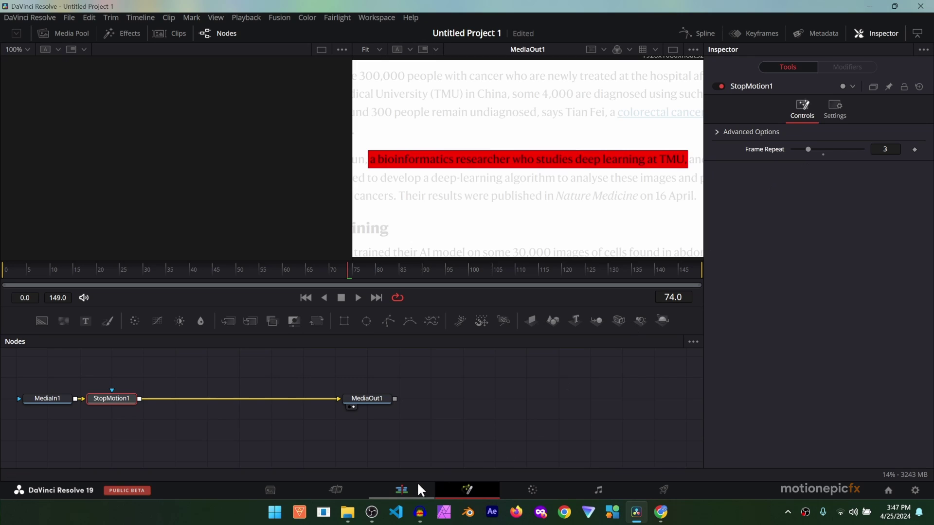
Play back the layered zoom and stop-motion effect from the timeline start, then select the V5 adjustment clip
{"action": "left_click", "coordinate": [402, 489]}
{"action": "left_click_drag", "start_coordinate": [149, 311], "coordinate": [106, 310]}
{"action": "key", "text": "space"}
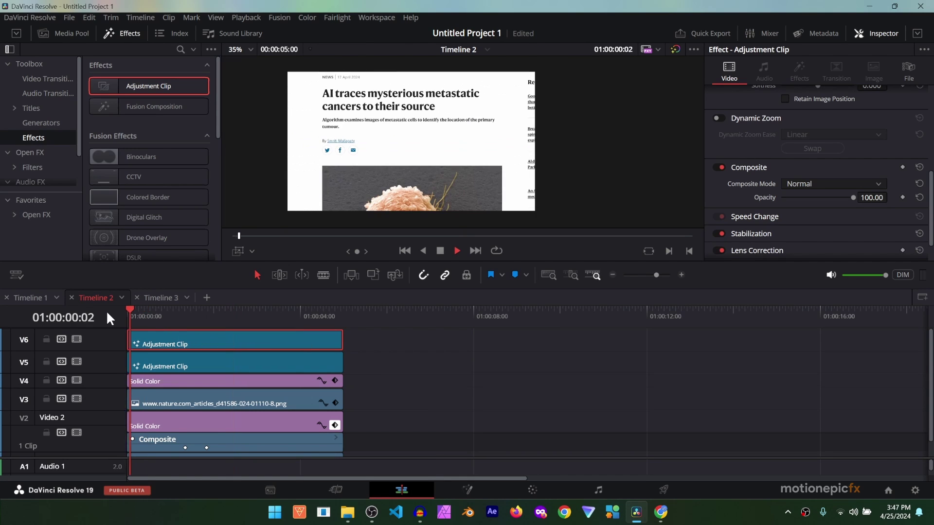
{"action": "key", "text": "space"}
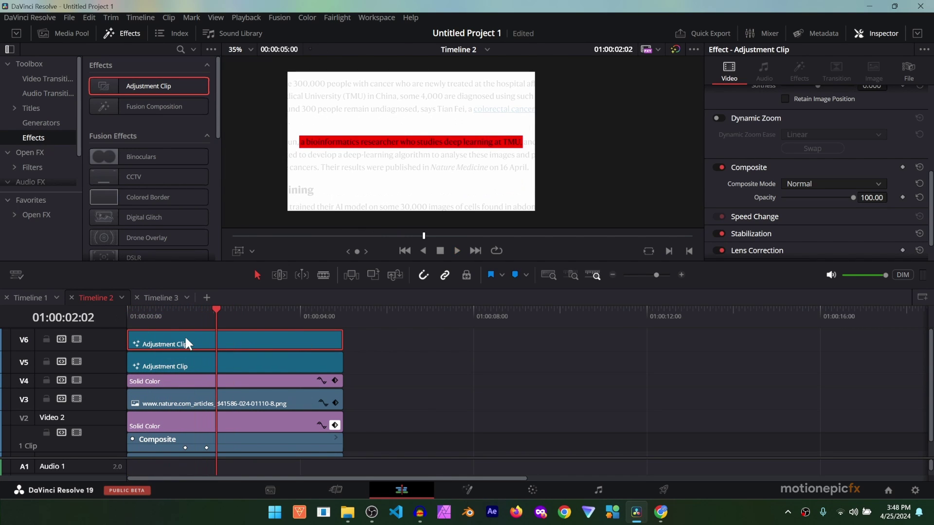
{"action": "left_click", "coordinate": [156, 368]}
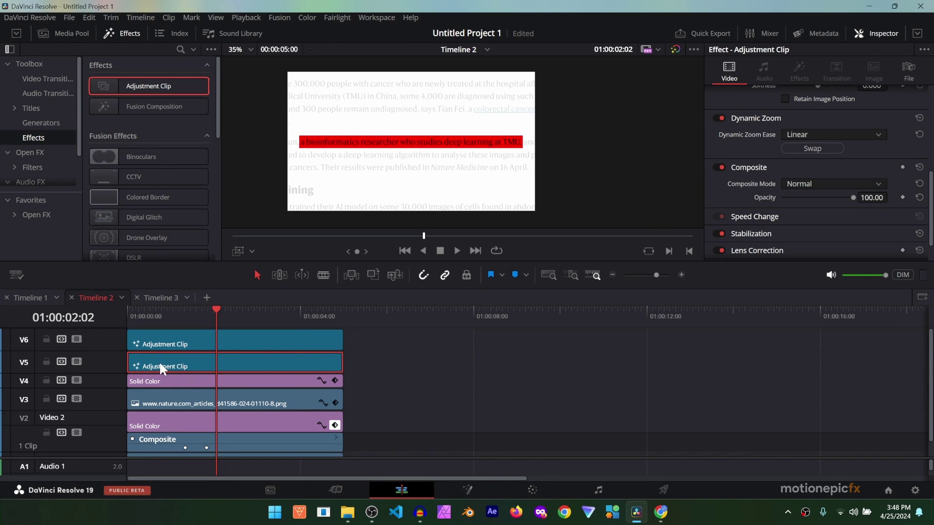
Delete the V5 track with its dynamic-zoom adjustment clip and scrub the timeline to 01:00:00:26
{"action": "right_click", "coordinate": [118, 363]}
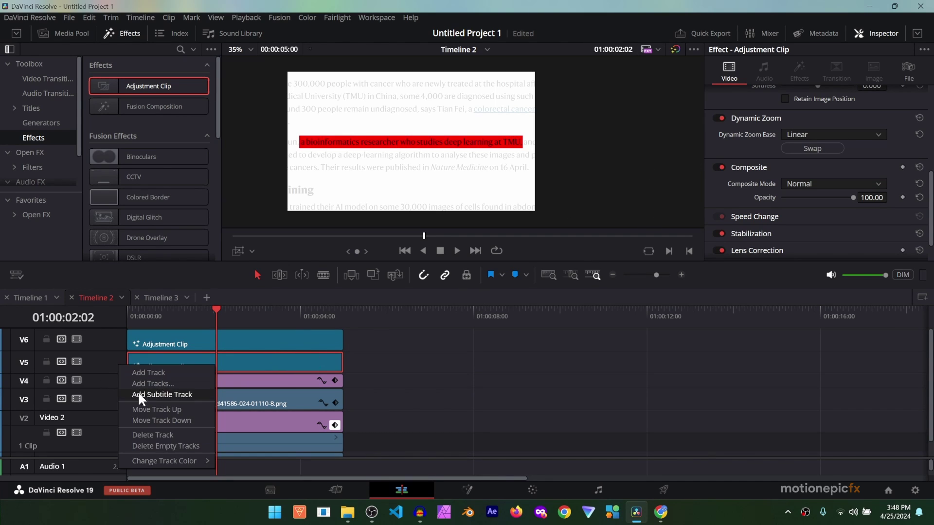
{"action": "left_click", "coordinate": [145, 434]}
{"action": "left_click_drag", "start_coordinate": [158, 319], "coordinate": [164, 319]}
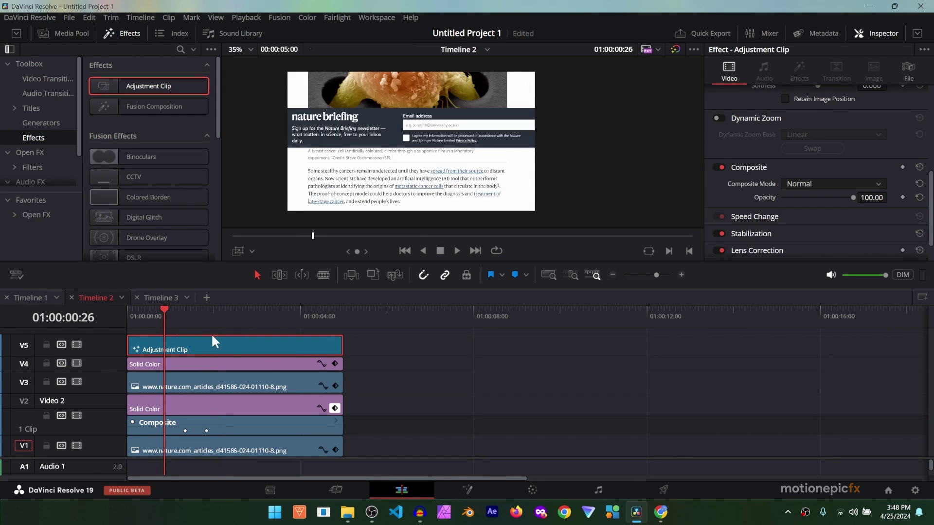
Open the remaining adjustment clip's Fusion composition and insert a Transform node between MediaIn1 and StopMotion1
{"action": "left_click", "coordinate": [466, 491]}
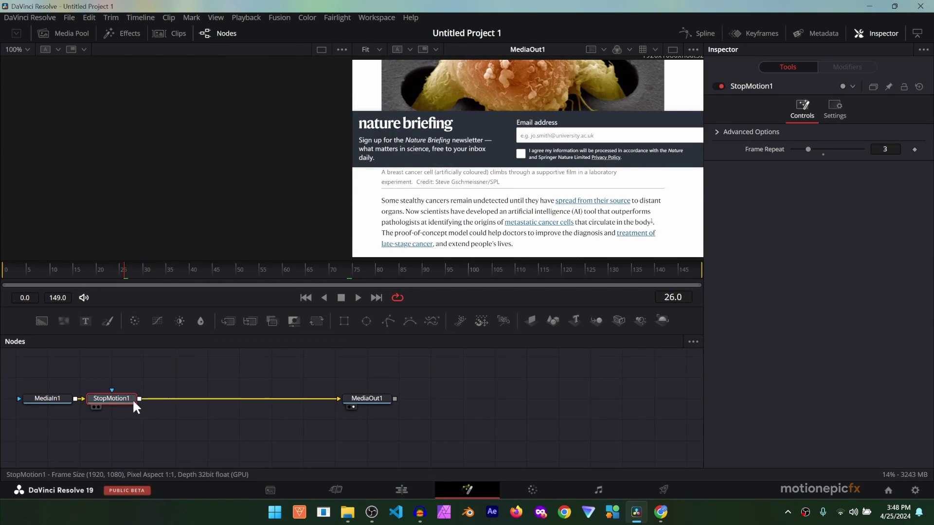
{"action": "left_click", "coordinate": [62, 397]}
{"action": "key", "text": "shift+space"}
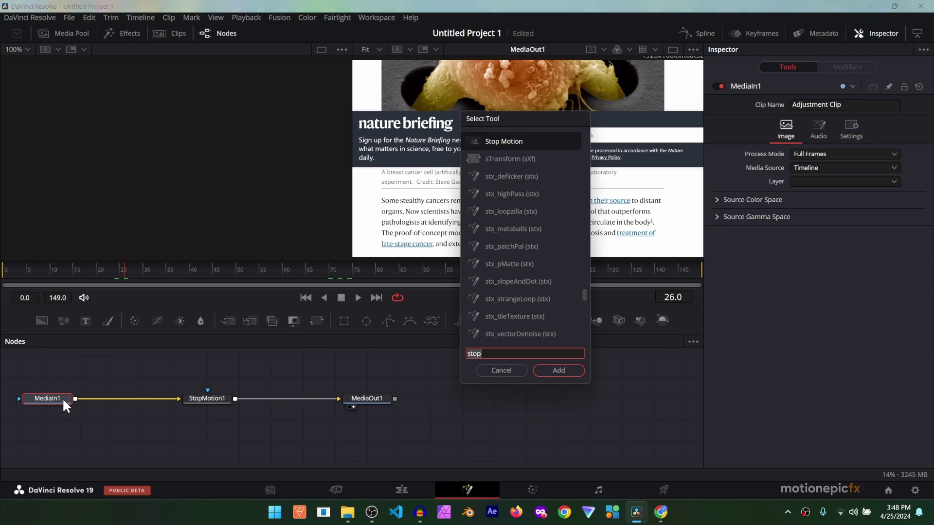
{"action": "type", "text": "stop"}
{"action": "key", "text": "BackSpace"}
{"action": "key", "text": "BackSpace"}
{"action": "key", "text": "BackSpace"}
{"action": "key", "text": "BackSpace"}
{"action": "type", "text": "xf"}
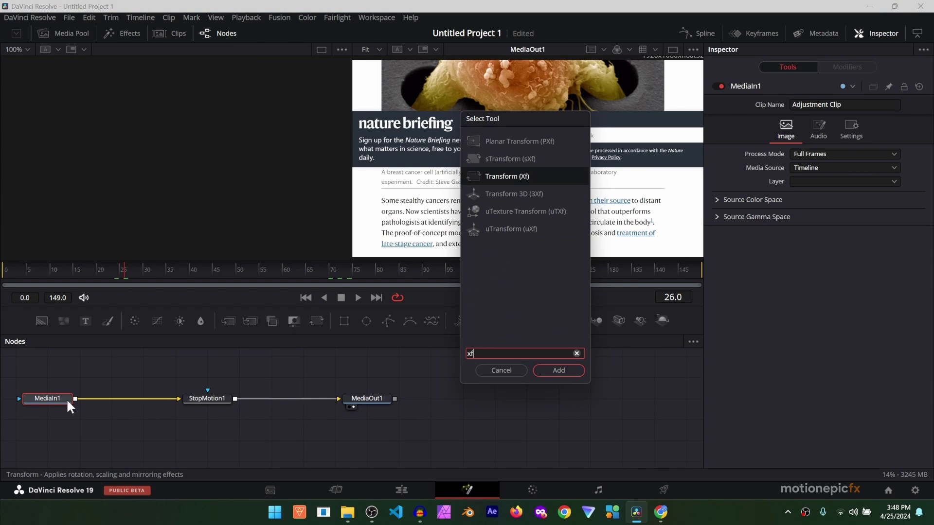
{"action": "key", "text": "Return"}
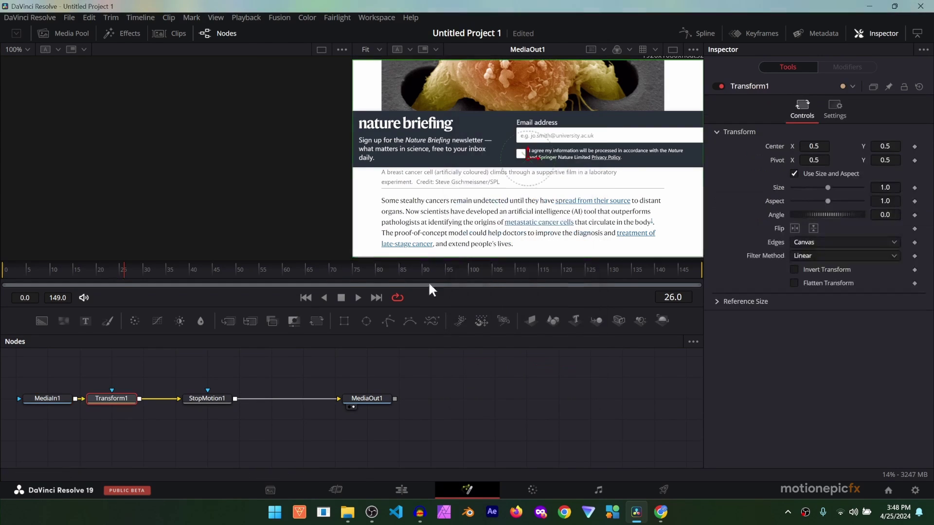
Animate the Transform node's Size with a keyframe of 1.0 at frame 0 and 1.1 at frame 149
{"action": "left_click", "coordinate": [304, 297]}
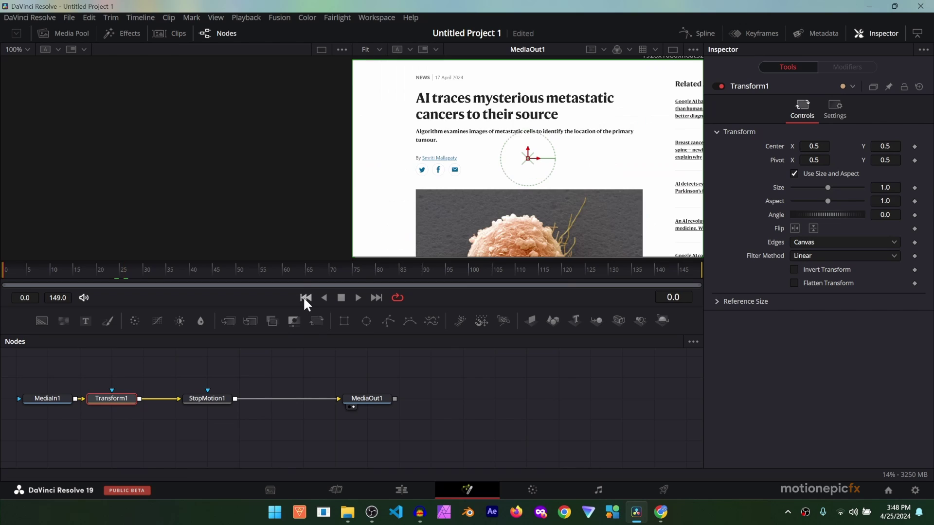
{"action": "left_click", "coordinate": [914, 188]}
{"action": "left_click", "coordinate": [690, 270]}
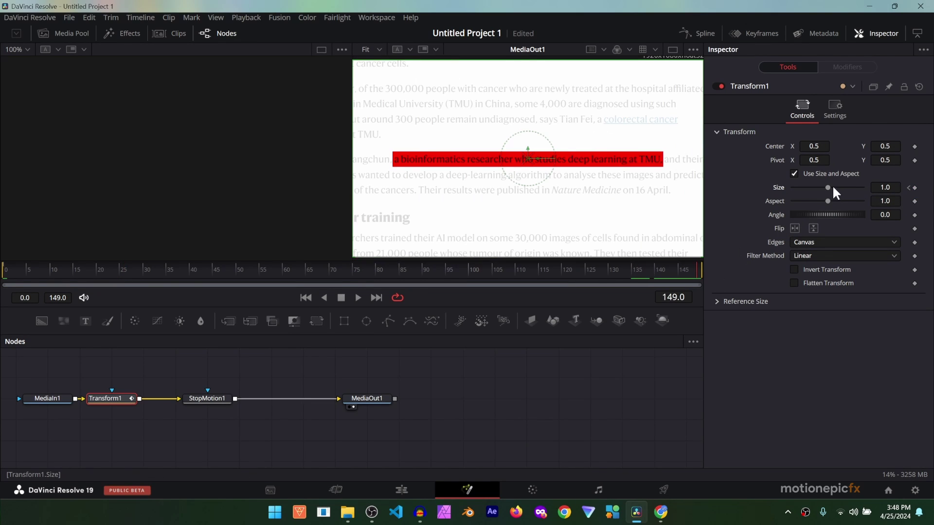
{"action": "left_click", "coordinate": [886, 188]}
{"action": "type", "text": "1.1"}
{"action": "key", "text": "Return"}
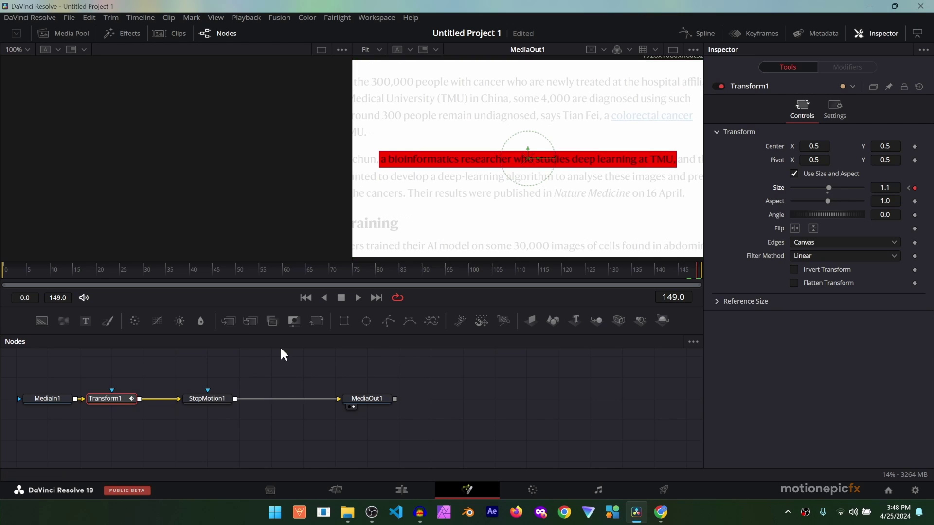
Return to the edit timeline and move the playhead to the start to review the zoom
{"action": "left_click", "coordinate": [402, 486]}
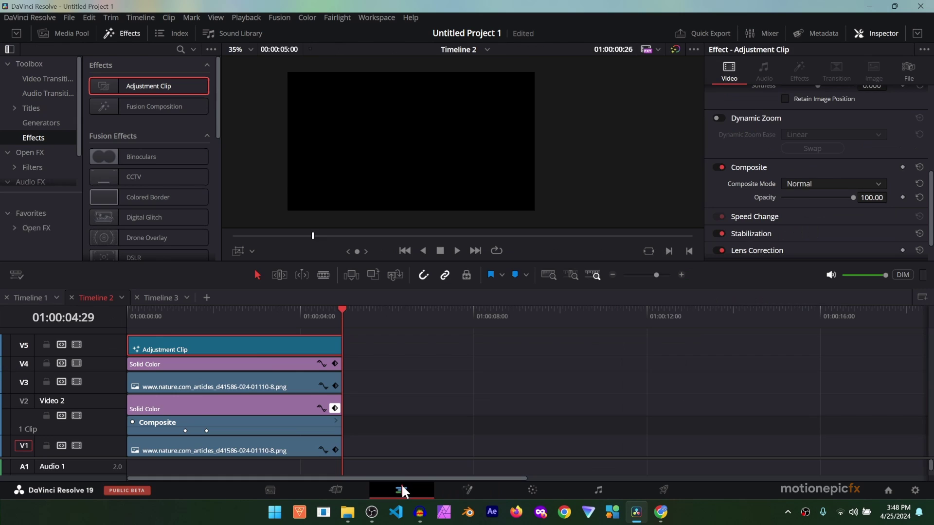
{"action": "left_click_drag", "start_coordinate": [143, 321], "coordinate": [87, 313]}
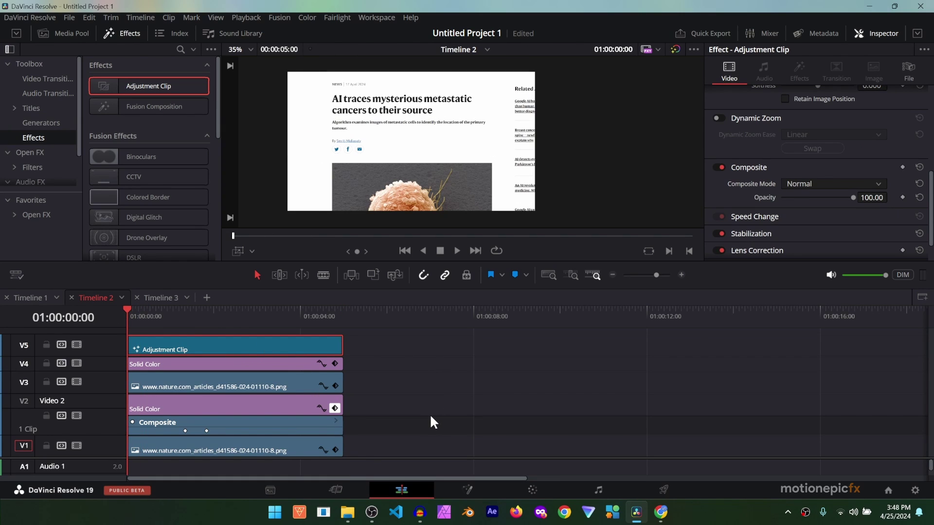